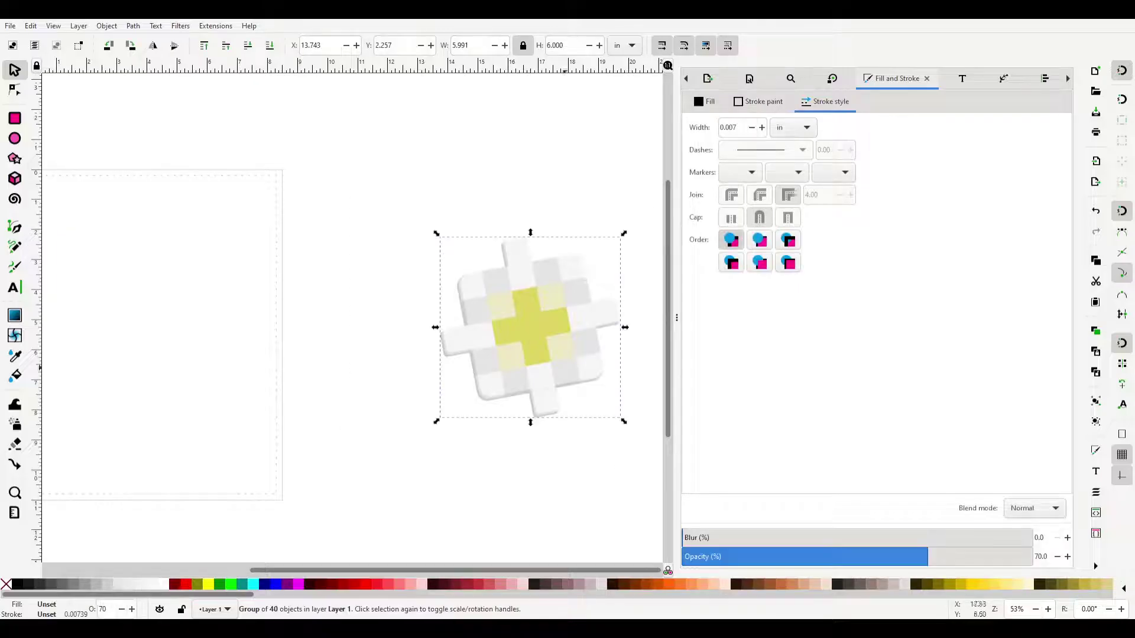
Resize the daisy group to 0.75 in wide and zoom the view to 75%
{"action": "key", "text": "Return"}
{"action": "type", "text": "0.75"}
{"action": "key", "text": "Return"}
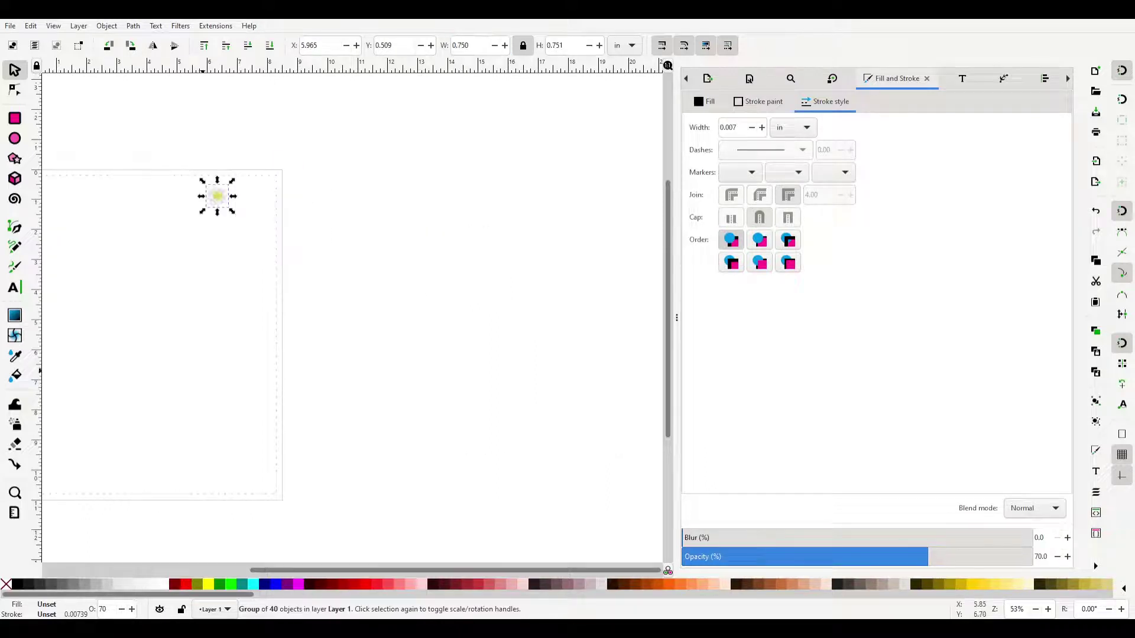
{"action": "type", "text": "75"}
{"action": "key", "text": "Return"}
{"action": "key", "text": "Escape"}
Place daisy copies at the top, bottom, corners and side edges of the page
{"action": "mouse_move", "coordinate": [433, 128]}
{"action": "left_mouse_down"}
{"action": "mouse_move", "coordinate": [326, 115]}
{"action": "mouse_move", "coordinate": [336, 113]}
{"action": "mouse_move", "coordinate": [341, 523]}
{"action": "left_mouse_up"}
{"action": "key", "text": "ctrl+shift+a"}
{"action": "key", "text": "ctrl+d"}
{"action": "left_click", "coordinate": [341, 112], "text": "shift"}
{"action": "key", "text": "ctrl+d"}
{"action": "left_click_drag", "start_coordinate": [341, 113], "coordinate": [491, 113]}
{"action": "key", "text": "ctrl+d"}
{"action": "key", "text": "ctrl+d"}
{"action": "key", "text": "bracketright"}
{"action": "key", "text": "bracketright"}
{"action": "key", "text": "bracketright"}
{"action": "key", "text": "bracketright"}
{"action": "key", "text": "bracketright"}
{"action": "key", "text": "bracketright"}
{"action": "left_click_drag", "start_coordinate": [286, 317], "coordinate": [190, 310]}
{"action": "left_click_drag", "start_coordinate": [604, 314], "coordinate": [491, 308]}
Centre the middle-edge daisies vertically and align the left and right daisy pairs
{"action": "left_click", "coordinate": [190, 309], "text": "shift"}
{"action": "left_click", "coordinate": [982, 152]}
{"action": "left_click", "coordinate": [491, 112]}
{"action": "left_click", "coordinate": [491, 319], "text": "shift"}
{"action": "scroll", "coordinate": [1011, 111], "scroll_direction": "up", "scroll_amount": 4}
{"action": "left_click", "coordinate": [191, 113]}
{"action": "left_click", "coordinate": [190, 319], "text": "shift"}
{"action": "key", "text": "Escape"}
{"action": "scroll", "coordinate": [352, 318], "scroll_direction": "left", "scroll_amount": 2}
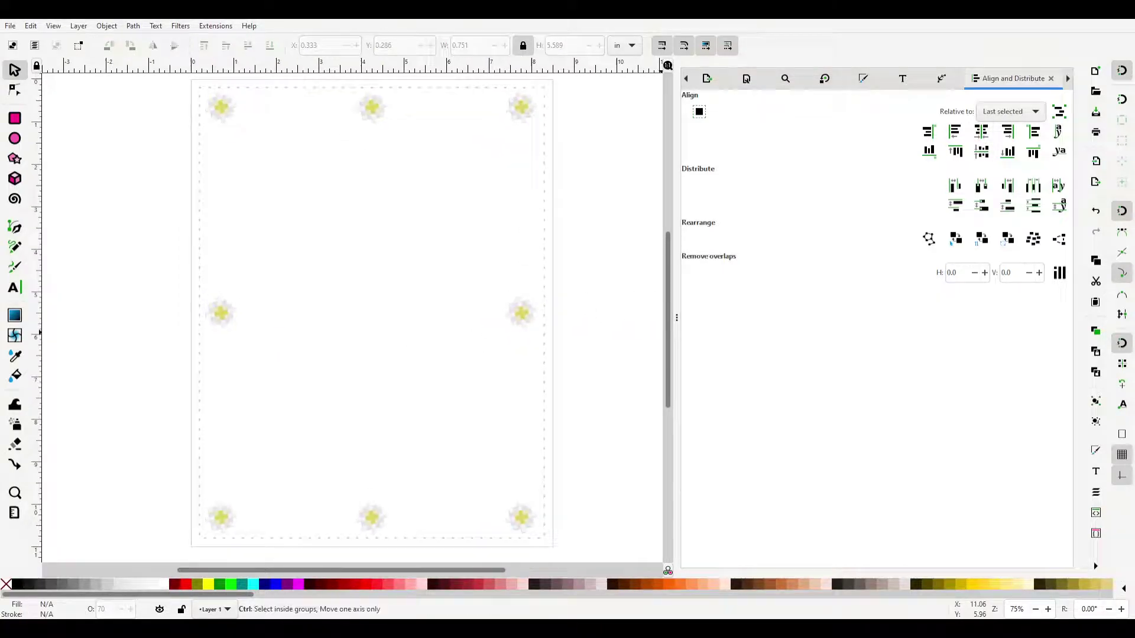
Move all eight daisies onto Layer 3
{"action": "key", "text": "ctrl+shift+l"}
{"action": "key", "text": "ctrl+a"}
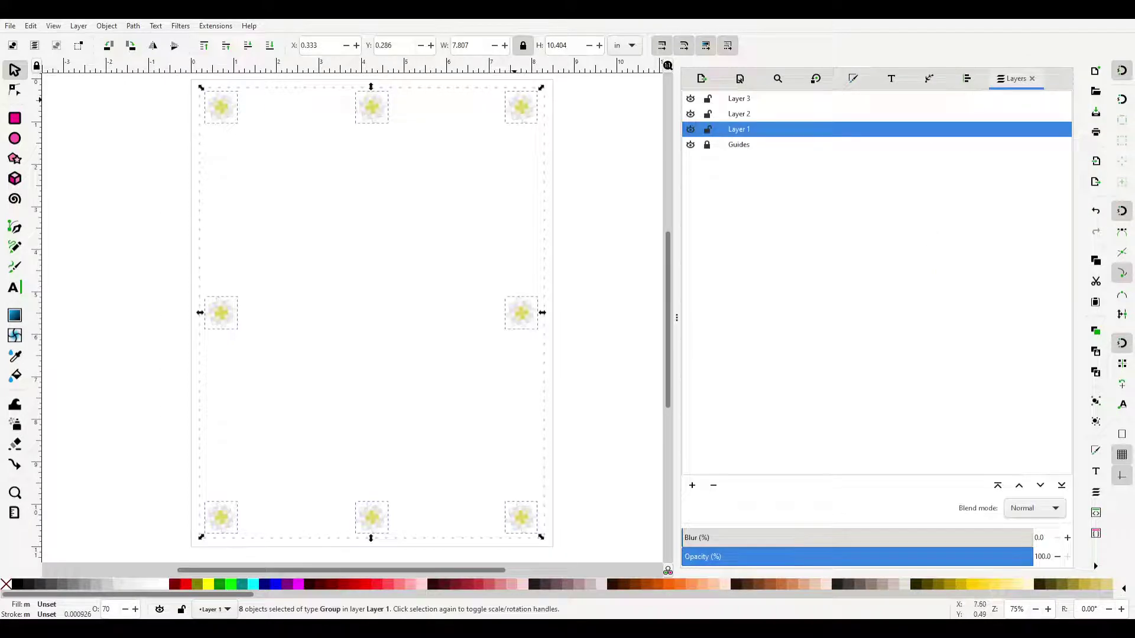
{"action": "key", "text": "shift+Page_Up"}
{"action": "key", "text": "shift+Page_Up"}
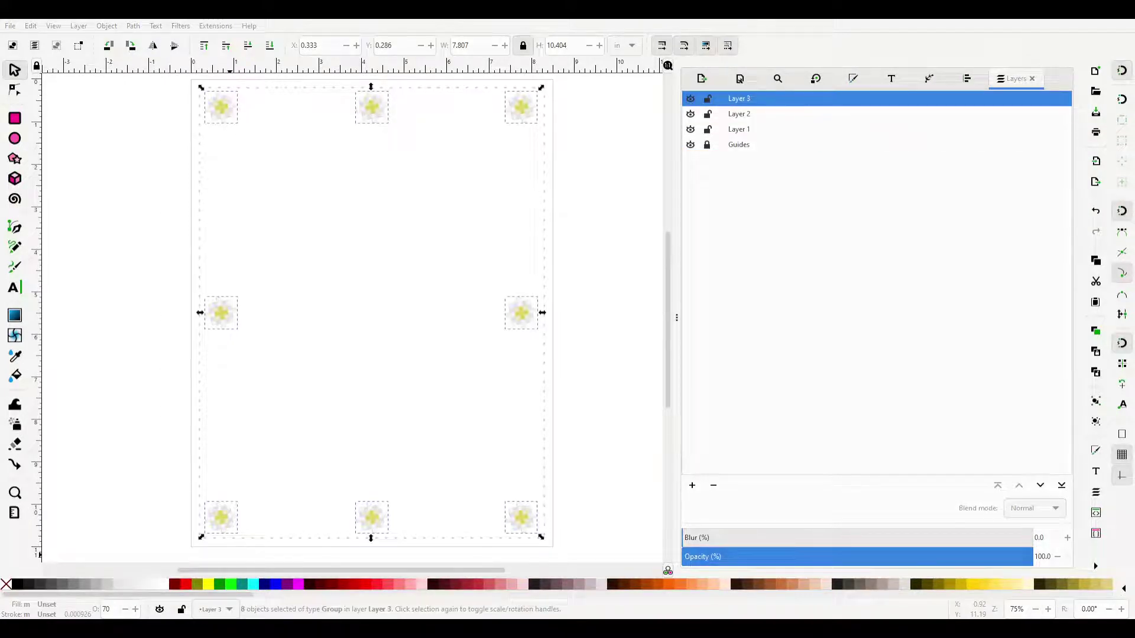
Duplicate the middle-edge daisy pair, shifting the copies lower and the originals higher
{"action": "left_click", "coordinate": [221, 313]}
{"action": "left_click", "coordinate": [522, 313], "text": "shift"}
{"action": "key", "text": "ctrl+d"}
{"action": "left_click_drag", "start_coordinate": [521, 313], "coordinate": [522, 397]}
{"action": "key", "text": "Escape"}
{"action": "left_click", "coordinate": [222, 314]}
{"action": "left_click", "coordinate": [521, 314], "text": "shift"}
{"action": "left_click_drag", "start_coordinate": [526, 310], "coordinate": [526, 243]}
Distribute the four right-side and four left-side daisies evenly, then save
{"action": "left_click_drag", "start_coordinate": [559, 546], "coordinate": [496, 83]}
{"action": "key", "text": "ctrl+shift+a"}
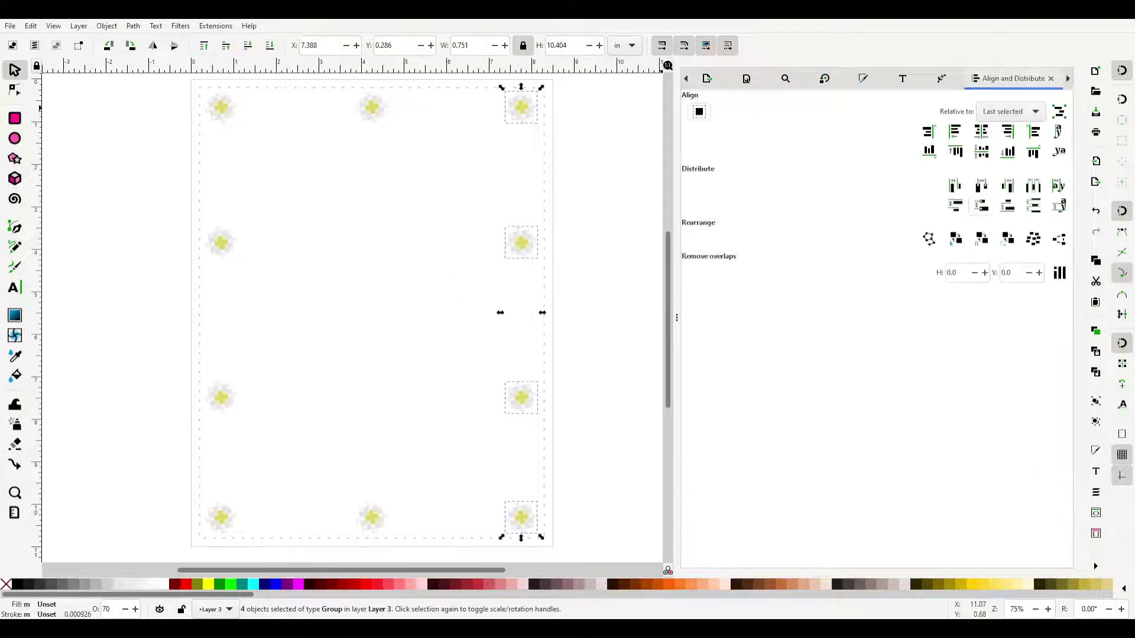
{"action": "left_click", "coordinate": [982, 205]}
{"action": "key", "text": "Escape"}
{"action": "left_click_drag", "start_coordinate": [177, 550], "coordinate": [248, 80]}
{"action": "left_click", "coordinate": [981, 206]}
{"action": "left_click", "coordinate": [596, 365]}
{"action": "key", "text": "ctrl+s"}
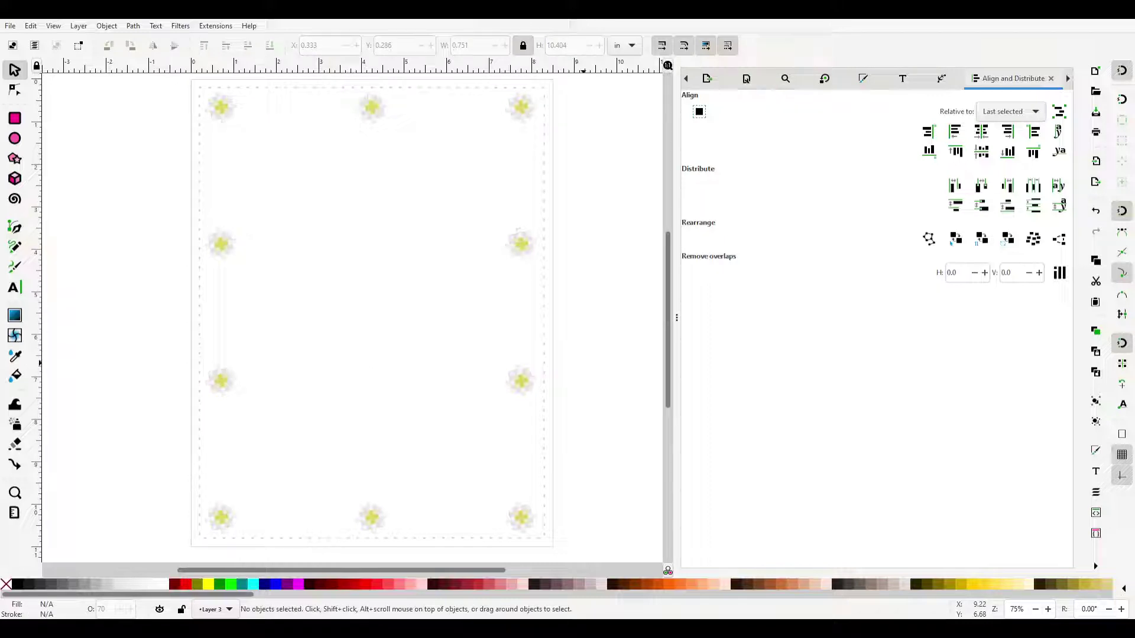
On the Guides layer, duplicate the border rectangle and reduce its width and height by 2 in
{"action": "key", "text": "ctrl+shift+l"}
{"action": "left_click", "coordinate": [739, 145]}
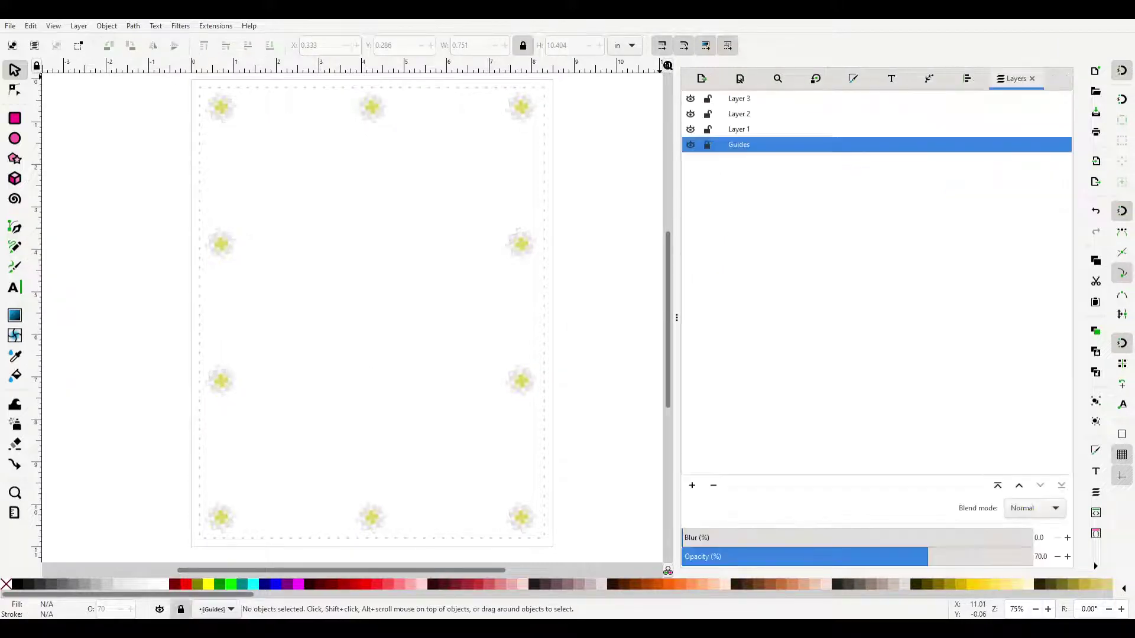
{"action": "key", "text": "ctrl+a"}
{"action": "key", "text": "r"}
{"action": "left_click", "coordinate": [136, 45]}
{"action": "type", "text": "-2"}
{"action": "key", "text": "Return"}
{"action": "left_click", "coordinate": [61, 45]}
{"action": "type", "text": "-2"}
{"action": "key", "text": "Return"}
Centre the smaller guide rectangle horizontally and vertically on the page
{"action": "key", "text": "ctrl+shift+a"}
{"action": "left_click", "coordinate": [981, 131]}
{"action": "left_click", "coordinate": [981, 151]}
{"action": "key", "text": "s"}
{"action": "key", "text": "Escape"}
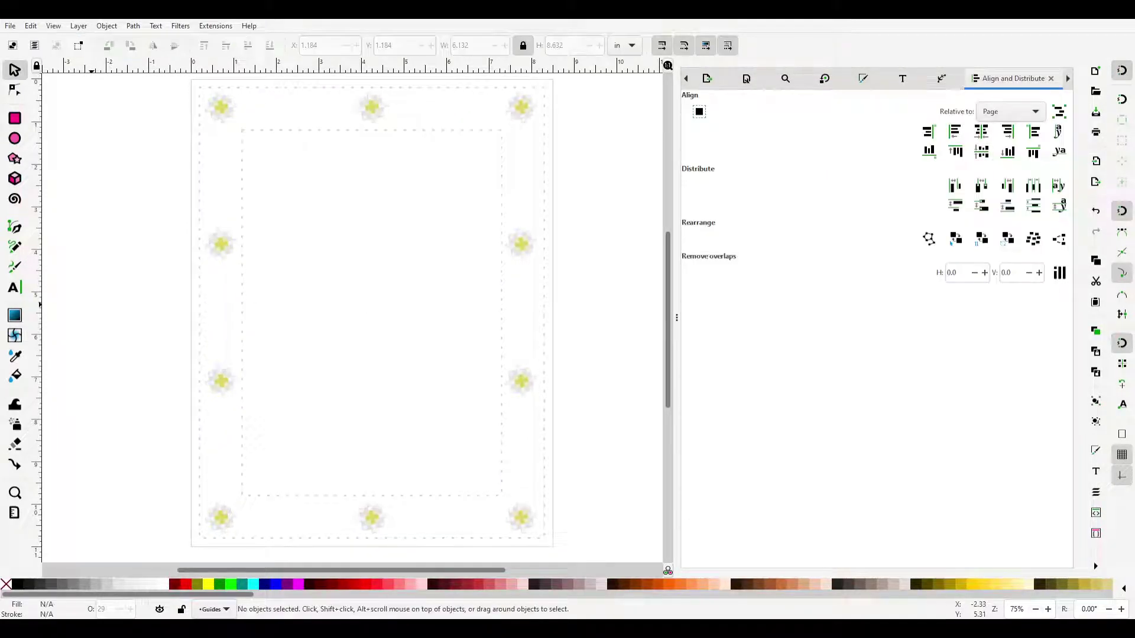
{"action": "key", "text": "ctrl+shift+l"}
On Layer 1, fill the square green, remove its outline and shrink it to 1/16 in
{"action": "left_click", "coordinate": [739, 129]}
{"action": "left_click_drag", "start_coordinate": [199, 86], "coordinate": [243, 131]}
{"action": "left_click", "coordinate": [343, 267]}
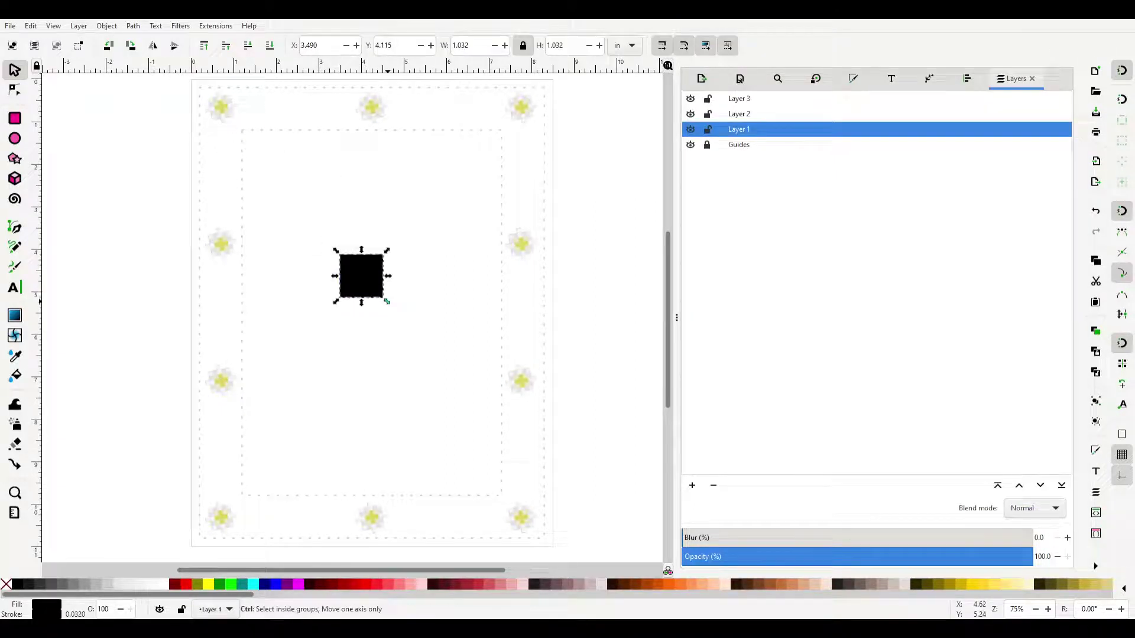
{"action": "scroll", "coordinate": [342, 266], "scroll_direction": "up", "scroll_amount": 4}
{"action": "key", "text": "ctrl+shift+f"}
{"action": "scroll", "coordinate": [768, 149], "scroll_direction": "up", "scroll_amount": 2}
{"action": "left_click", "coordinate": [379, 230]}
{"action": "left_click", "coordinate": [343, 227]}
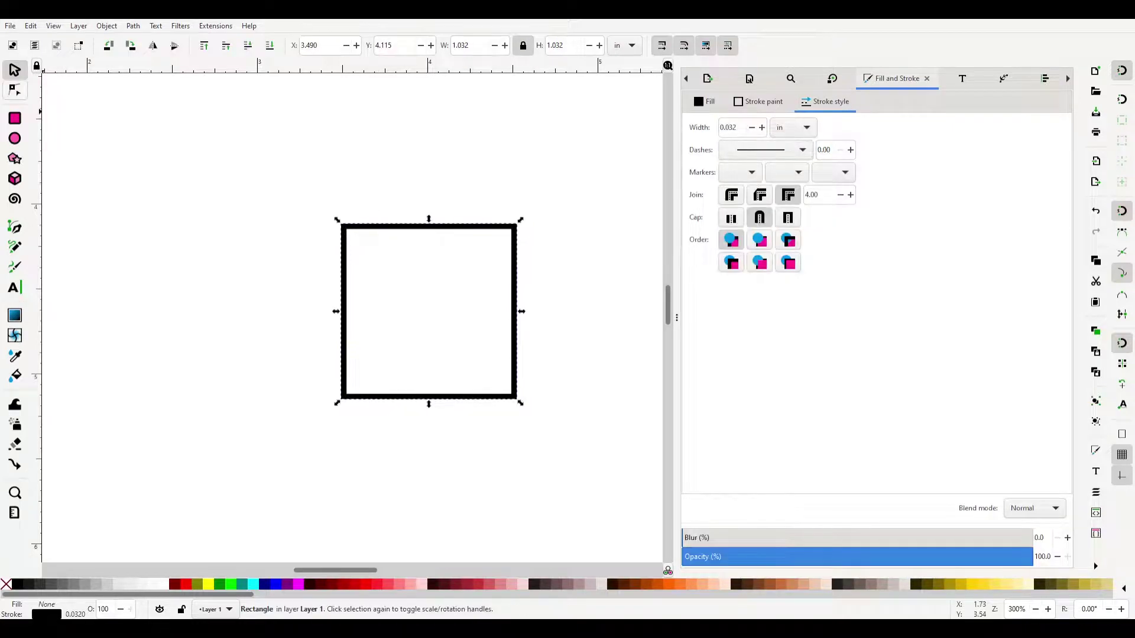
{"action": "scroll", "coordinate": [483, 291], "scroll_direction": "up", "scroll_amount": 2}
{"action": "left_click", "coordinate": [219, 584]}
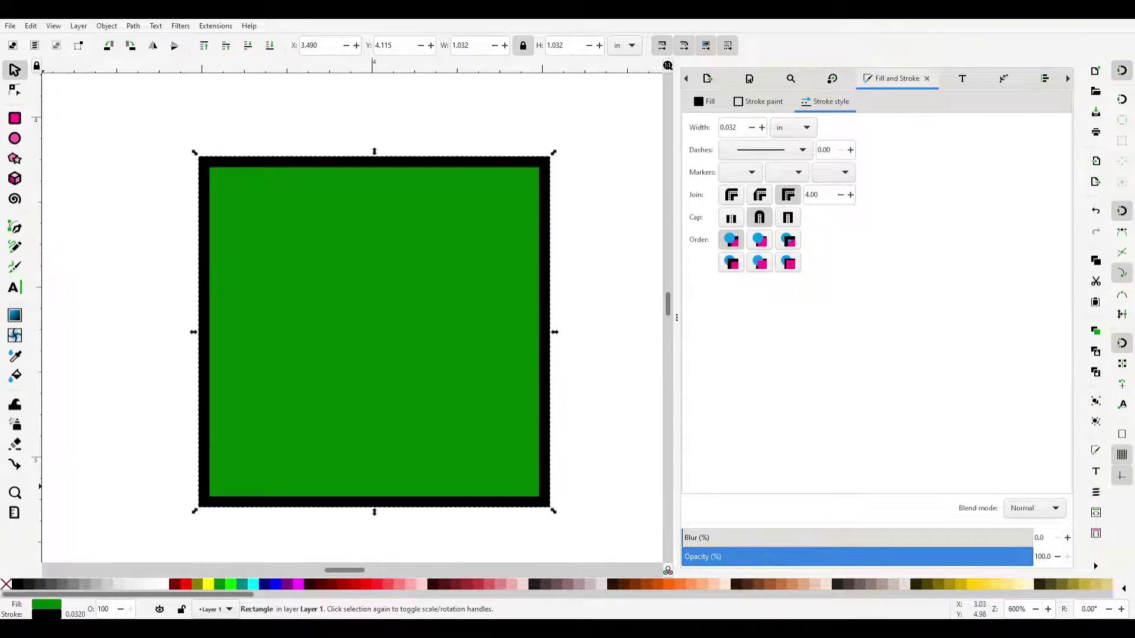
{"action": "left_click", "coordinate": [6, 584], "text": "shift"}
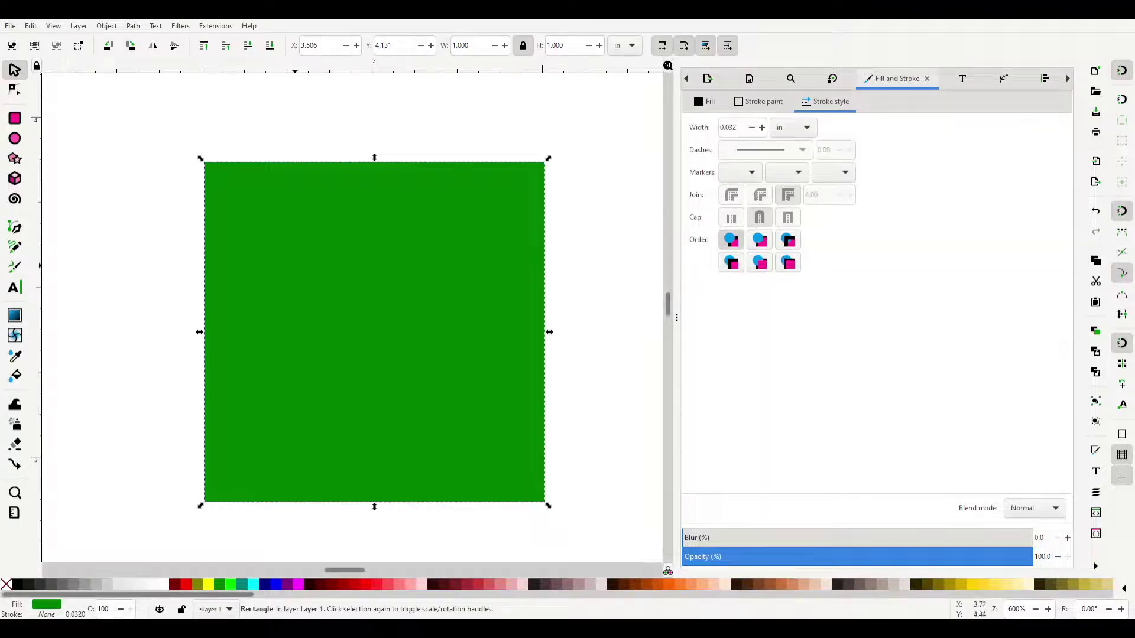
{"action": "key", "text": "Return"}
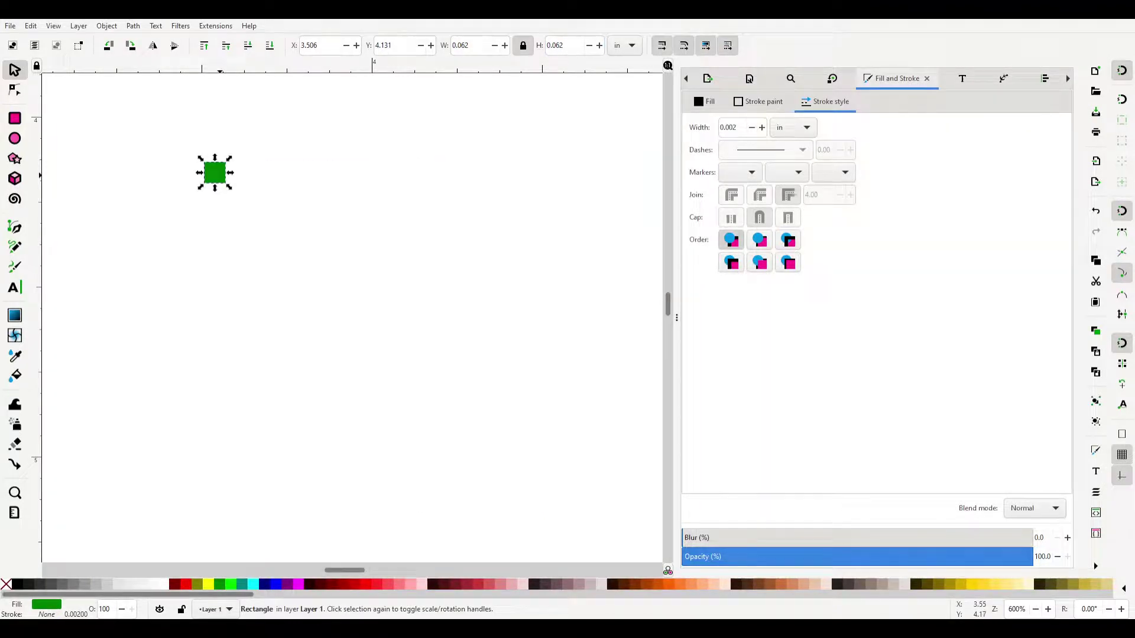
Duplicate the tiny green square and stack the copies corner to corner into a column
{"action": "left_click_drag", "start_coordinate": [215, 173], "coordinate": [201, 153]}
{"action": "key", "text": "ctrl+v"}
{"action": "left_click_drag", "start_coordinate": [86, 144], "coordinate": [139, 185]}
{"action": "key", "text": "ctrl+v"}
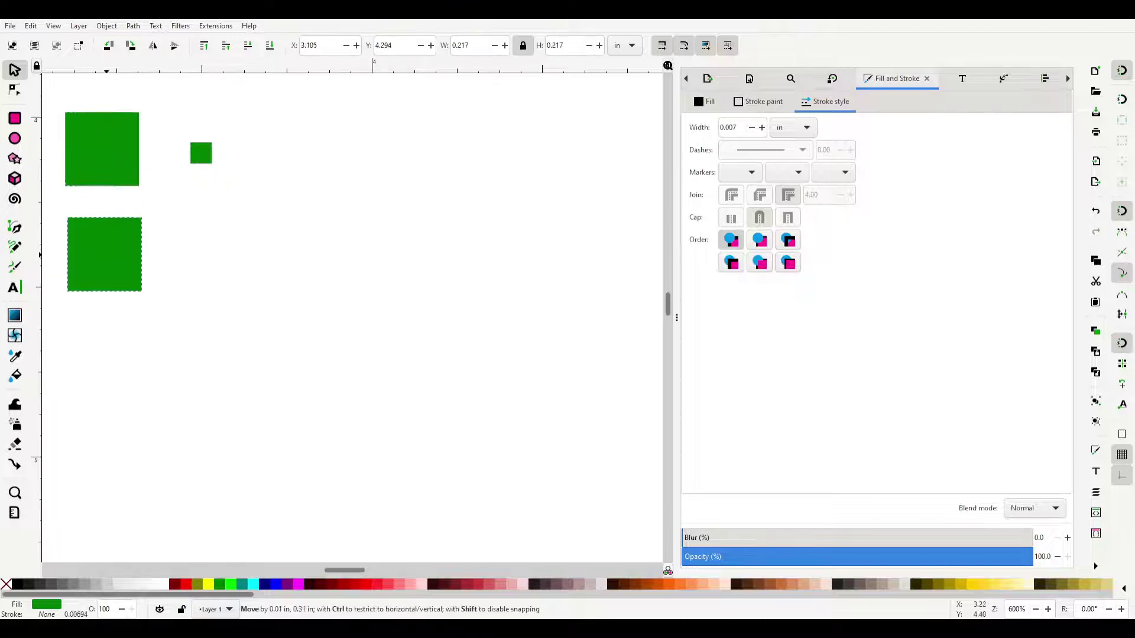
{"action": "key", "text": "ctrl+v"}
{"action": "left_click_drag", "start_coordinate": [61, 278], "coordinate": [61, 256]}
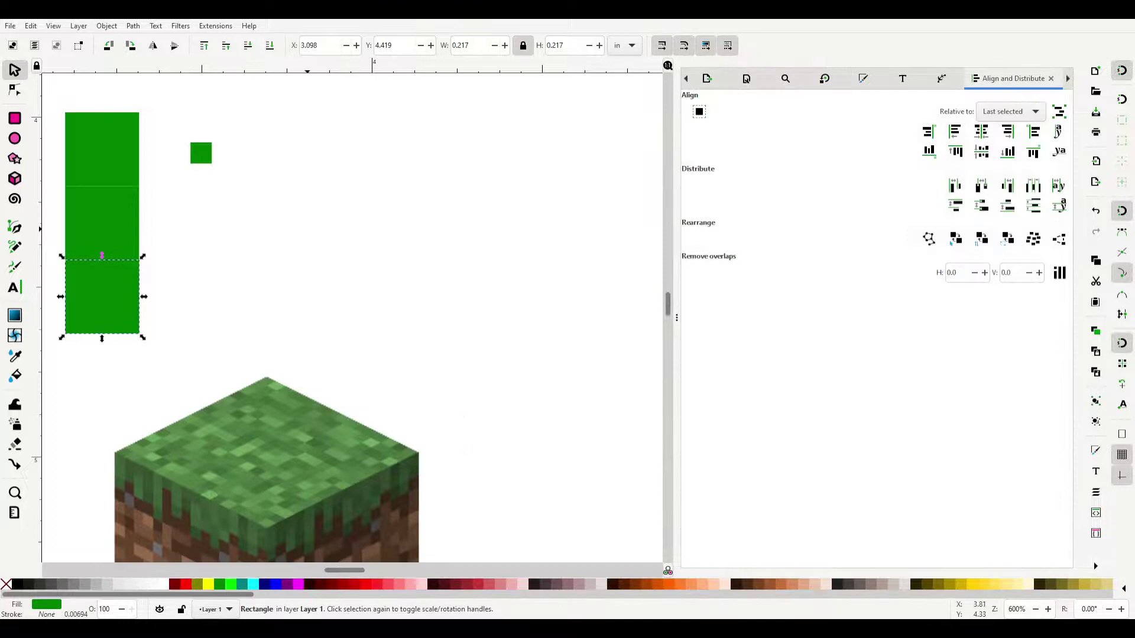
{"action": "key", "text": "ctrl+shift+f"}
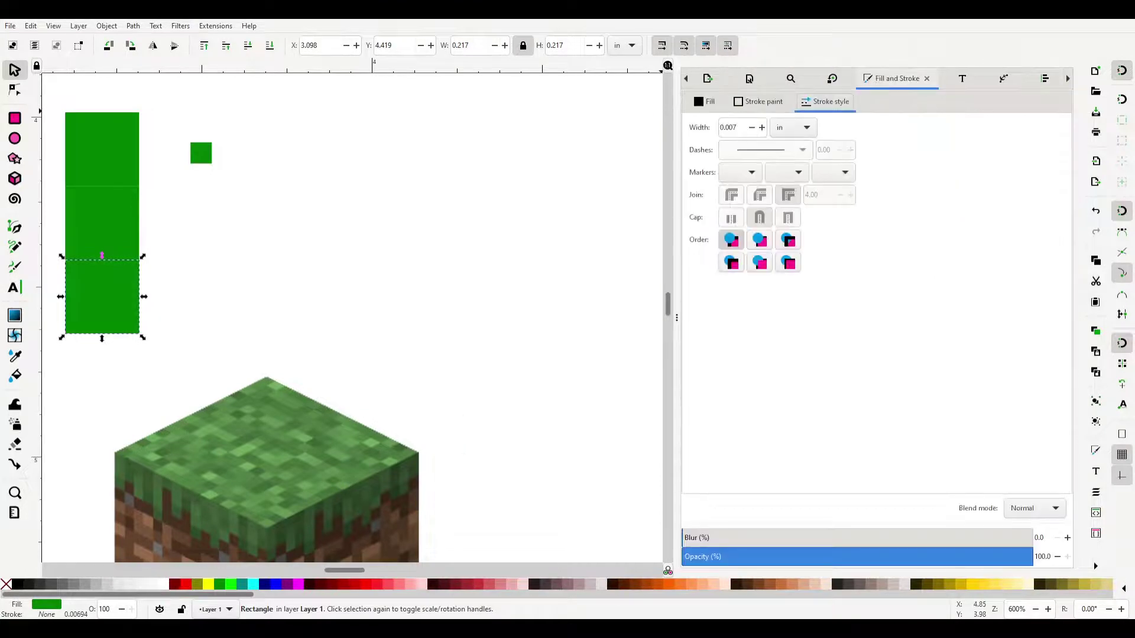
Add a darker green copy to the right and interpolate a shaded row between them
{"action": "key", "text": "ctrl+d"}
{"action": "left_click", "coordinate": [835, 228]}
{"action": "left_click", "coordinate": [102, 296], "text": "shift"}
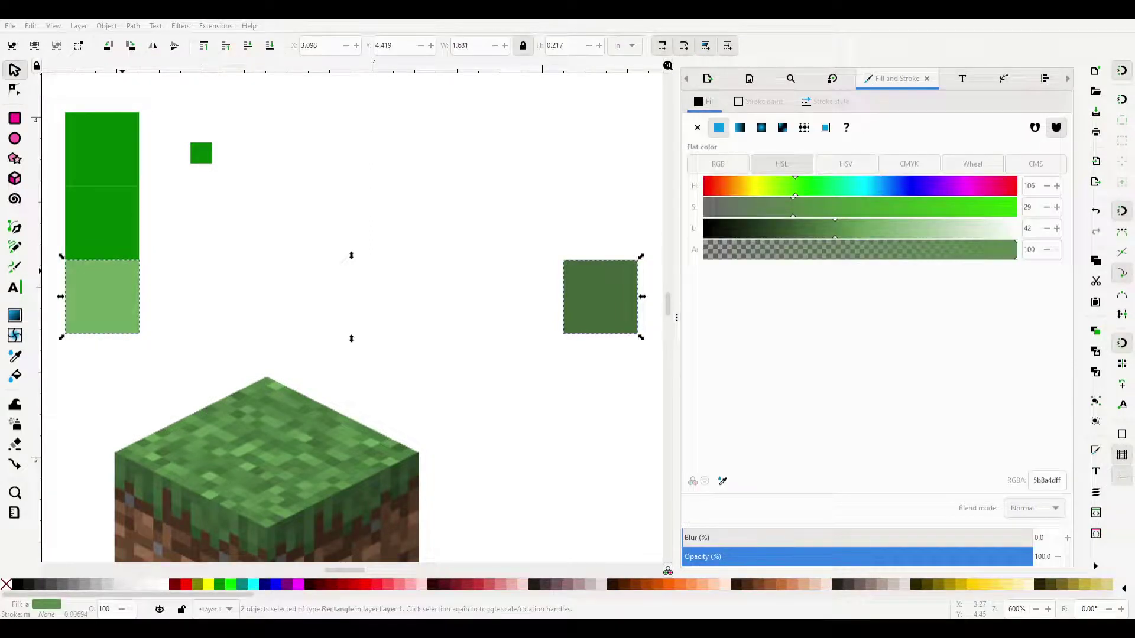
{"action": "left_click", "coordinate": [600, 295]}
{"action": "key", "text": "ctrl+z"}
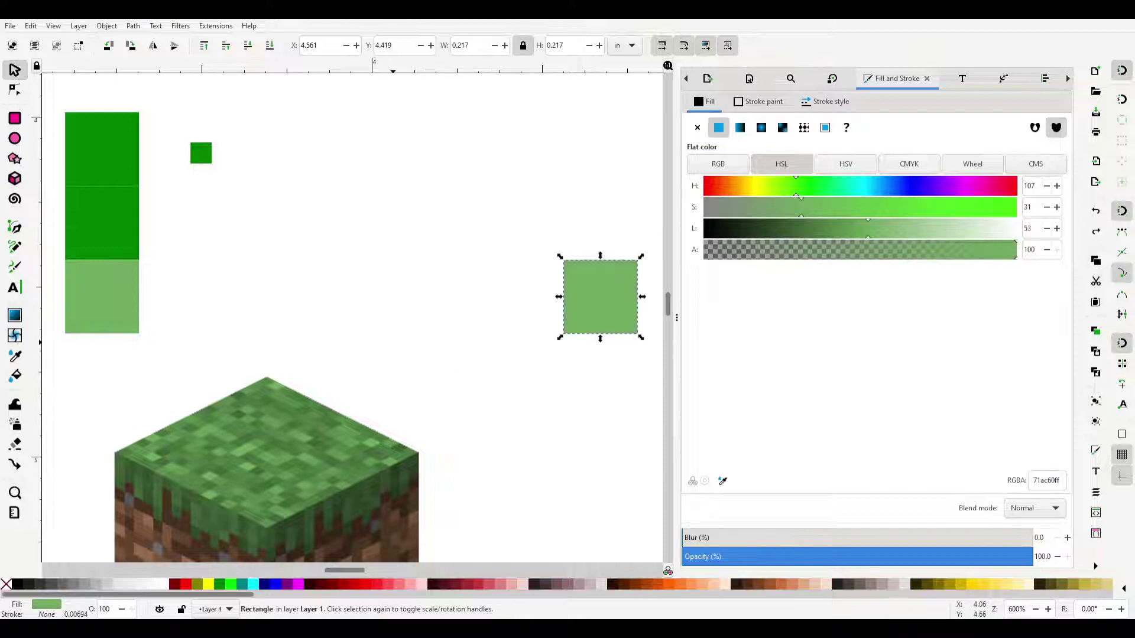
{"action": "key", "text": "ctrl+shift+z"}
{"action": "key", "text": "alt+q"}
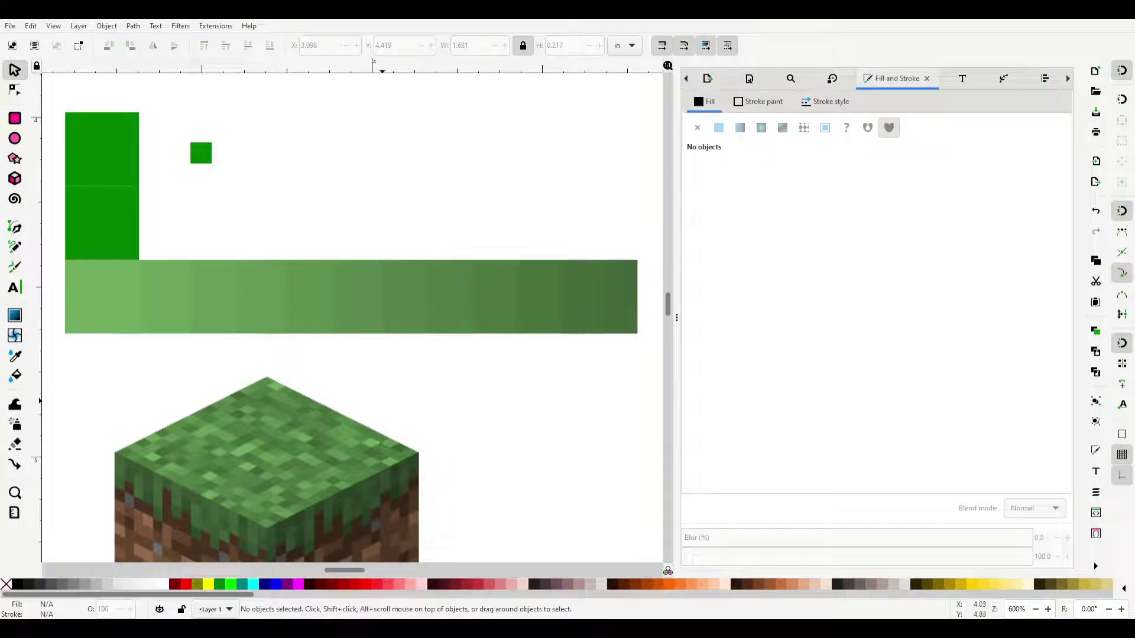
{"action": "key", "text": "alt+q"}
Create light and dark brown end squares sampled from the reference dirt block
{"action": "left_click", "coordinate": [101, 224]}
{"action": "key", "text": "d"}
{"action": "scroll", "coordinate": [354, 319], "scroll_direction": "down", "scroll_amount": 5}
{"action": "left_click", "coordinate": [294, 535]}
{"action": "key", "text": "ctrl+v"}
{"action": "key", "text": "d"}
{"action": "left_click", "coordinate": [272, 532]}
{"action": "key", "text": "d"}
{"action": "scroll", "coordinate": [355, 319], "scroll_direction": "up", "scroll_amount": 5}
{"action": "left_click", "coordinate": [119, 247], "text": "shift"}
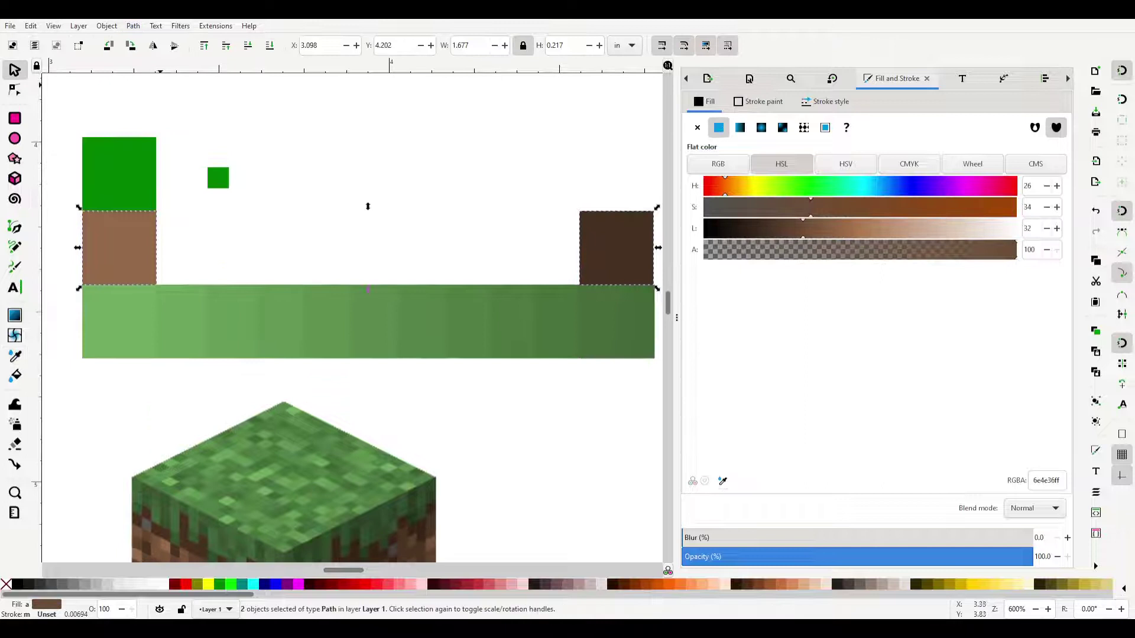
{"action": "key", "text": "Escape"}
Interpolate a band of brown squares between the light and dark brown ends
{"action": "key", "text": "ctrl+shift+7"}
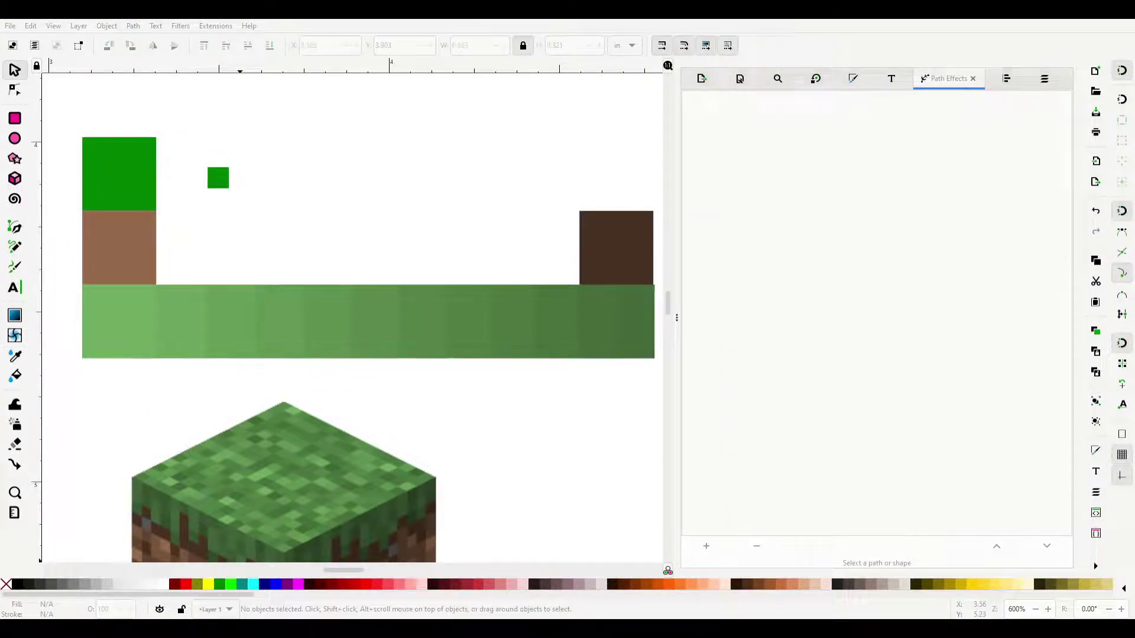
{"action": "left_click", "coordinate": [139, 242]}
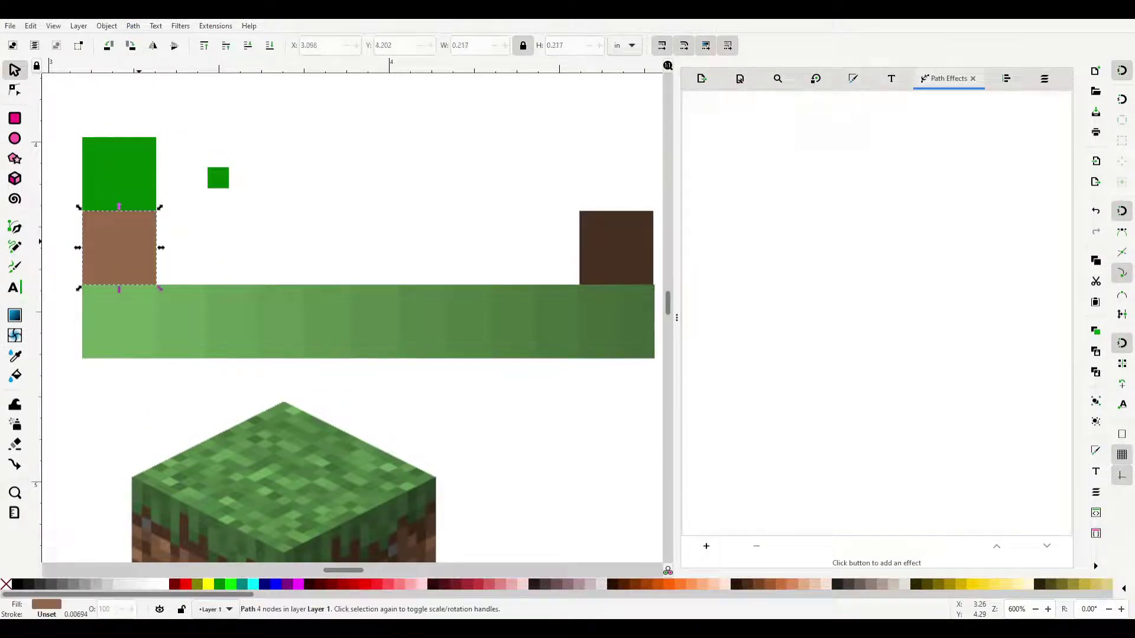
{"action": "left_click", "coordinate": [625, 246], "text": "shift"}
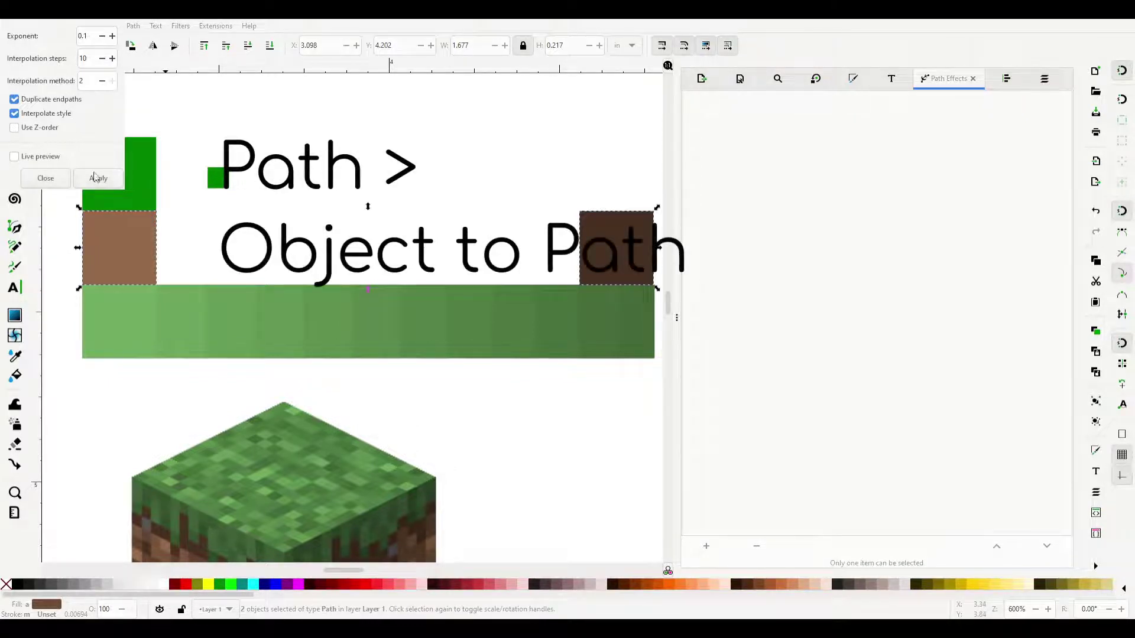
{"action": "left_click", "coordinate": [98, 179]}
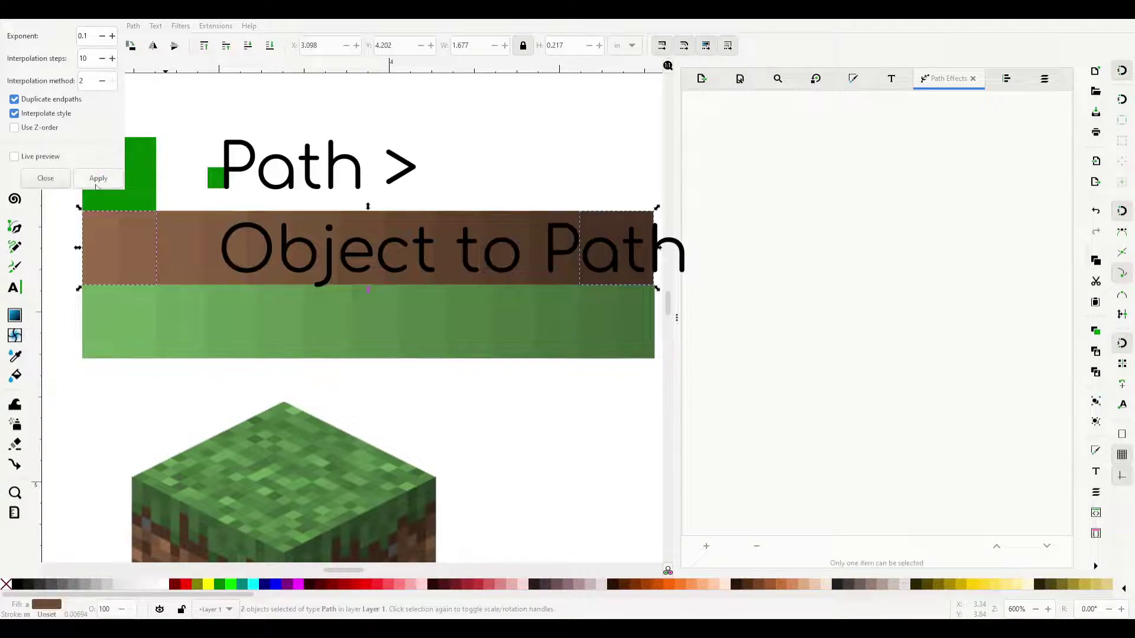
{"action": "left_click", "coordinate": [118, 18]}
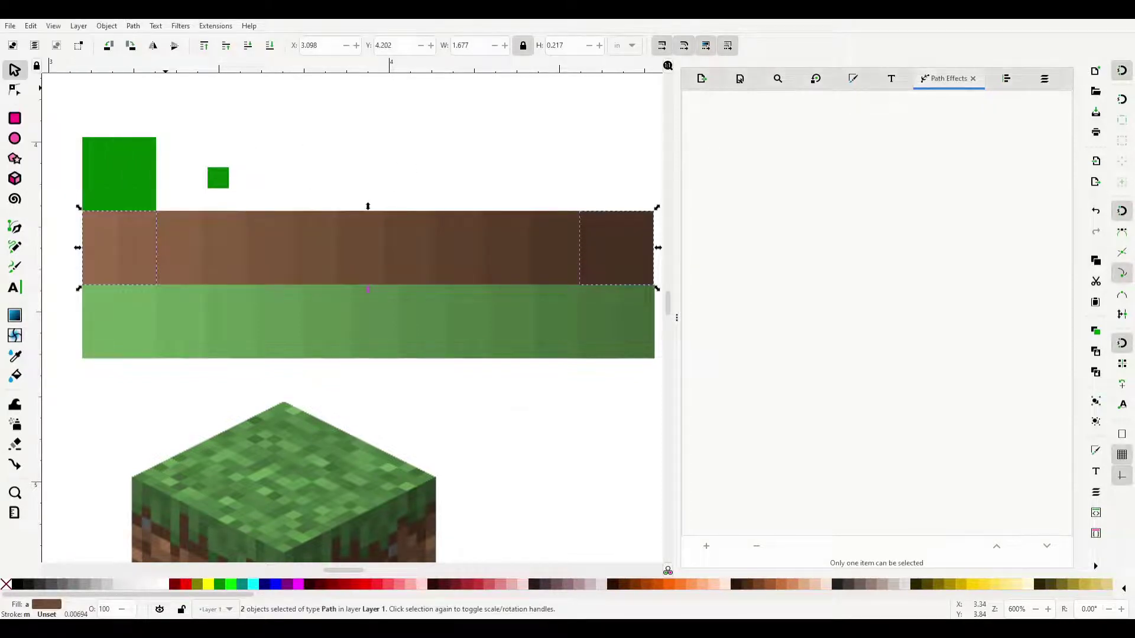
Make grey end squares below the green band, sampling grey from the grass-block image
{"action": "left_click_drag", "start_coordinate": [284, 473], "coordinate": [360, 337]}
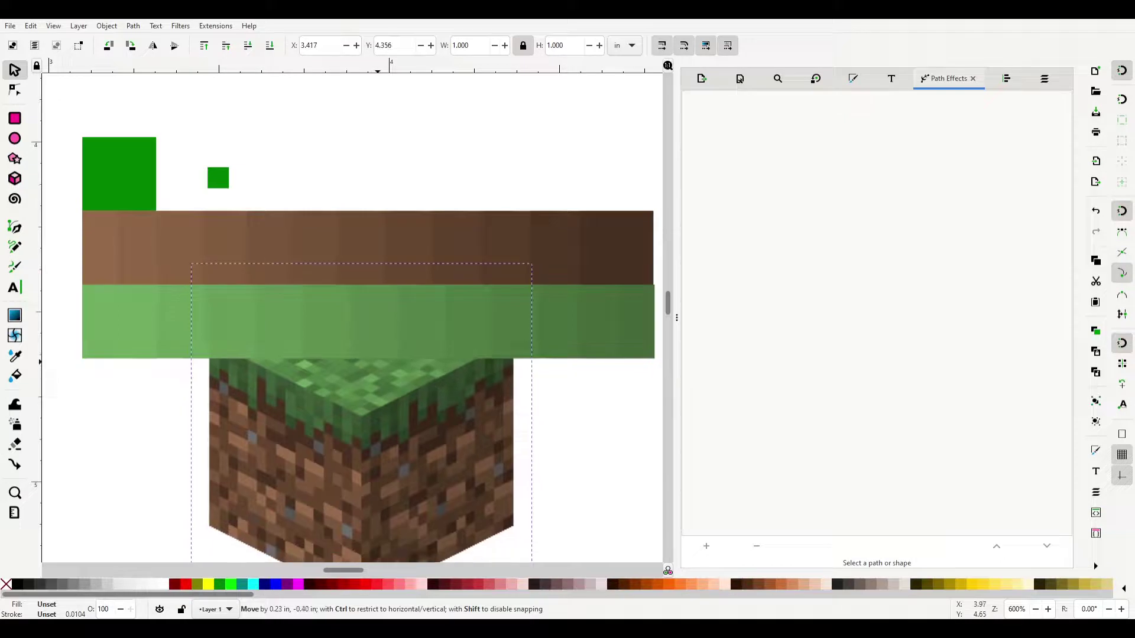
{"action": "left_click", "coordinate": [118, 174]}
{"action": "key", "text": "ctrl+d"}
{"action": "left_click_drag", "start_coordinate": [119, 175], "coordinate": [118, 396]}
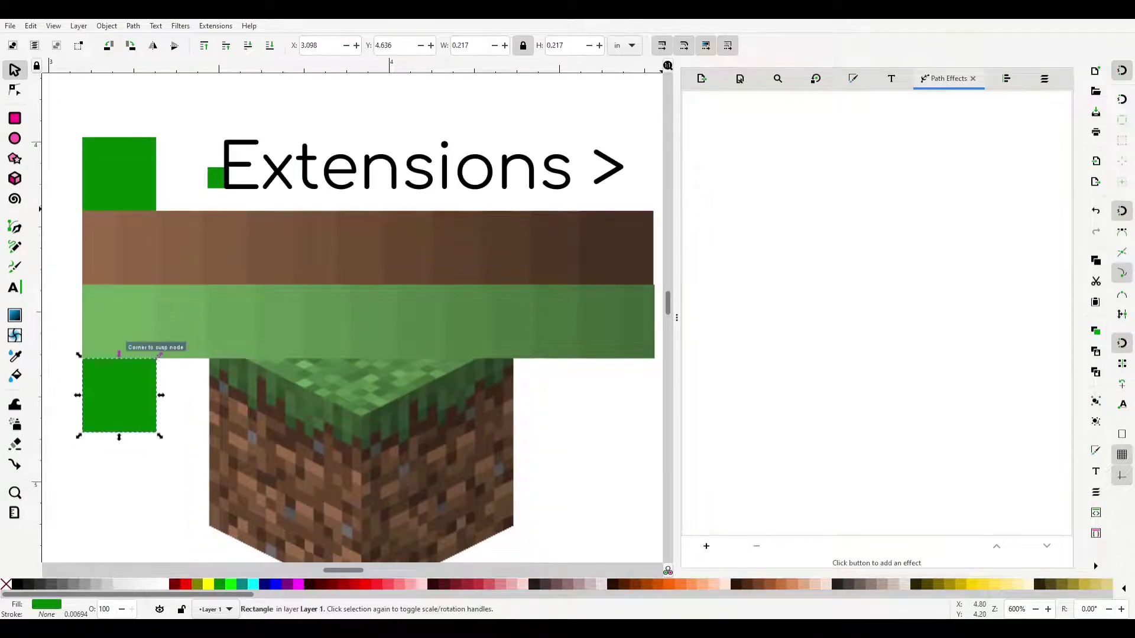
{"action": "key", "text": "ctrl+shift+f"}
{"action": "key", "text": "d"}
{"action": "left_click", "coordinate": [292, 519]}
{"action": "key", "text": "ctrl+d"}
{"action": "key", "text": "shift+Right"}
{"action": "key", "text": "shift+Right"}
{"action": "key", "text": "shift+Right"}
{"action": "key", "text": "shift+Right"}
{"action": "key", "text": "shift+Right"}
{"action": "key", "text": "shift+Right"}
{"action": "key", "text": "shift+Right"}
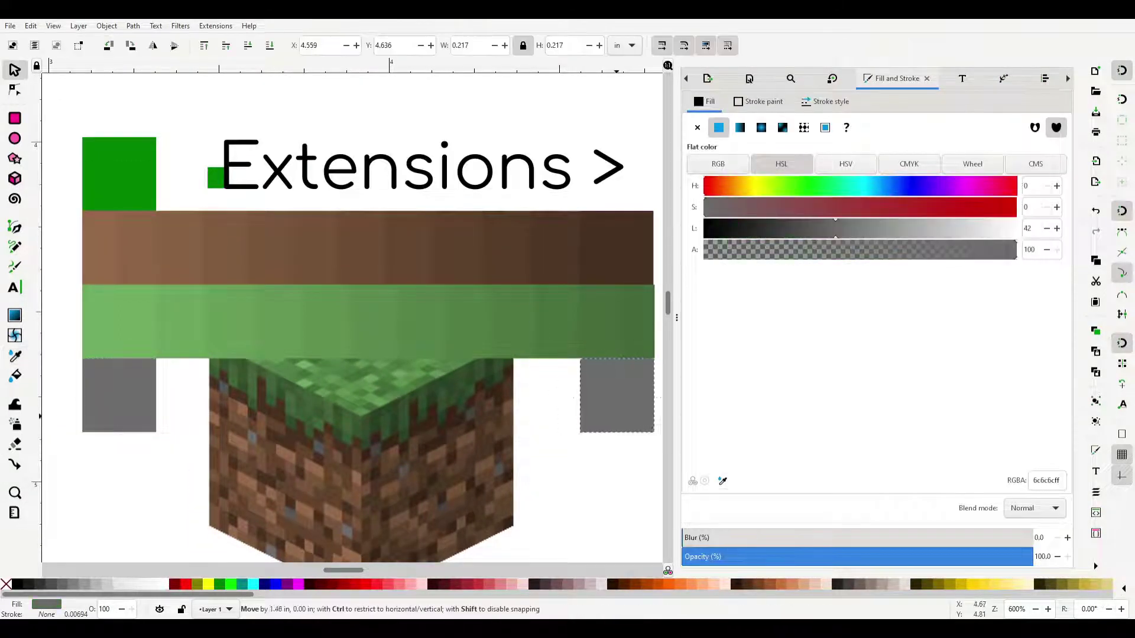
{"action": "key", "text": "s"}
{"action": "left_click", "coordinate": [118, 395], "text": "shift"}
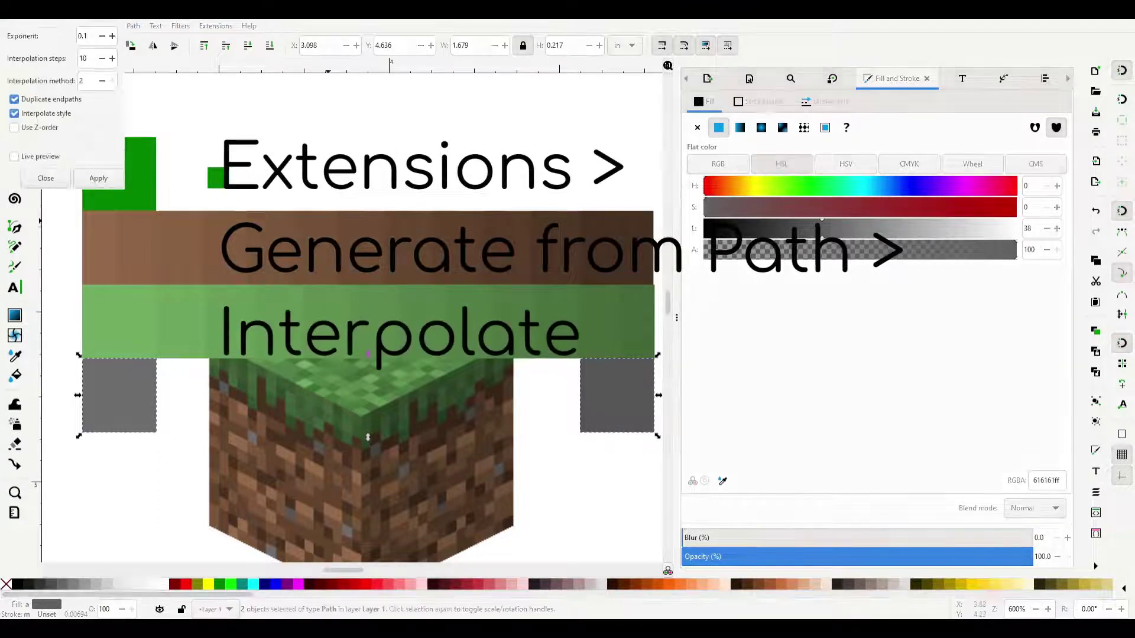
Interpolate a grey band between the two grey squares
{"action": "left_click", "coordinate": [17, 157]}
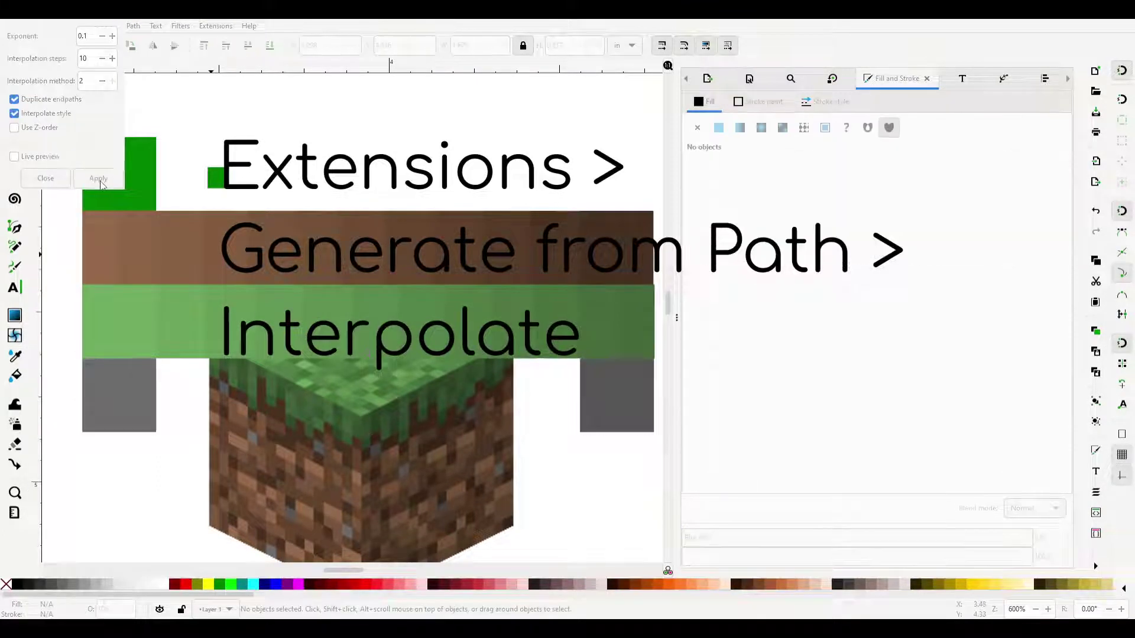
{"action": "left_click", "coordinate": [96, 177]}
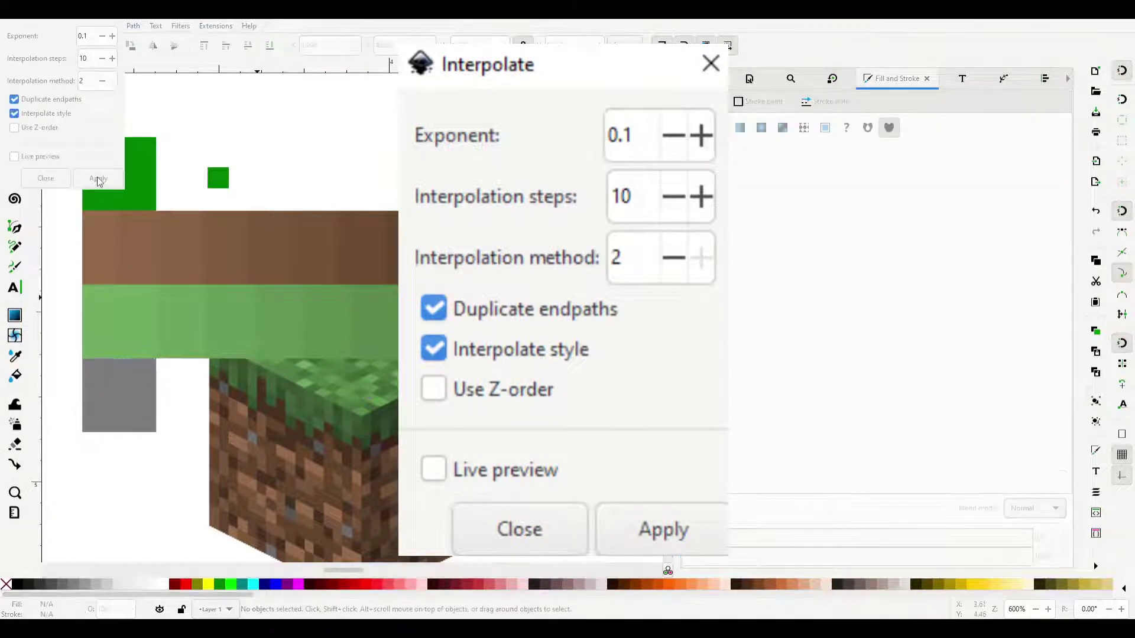
{"action": "key", "text": "Return"}
{"action": "scroll", "coordinate": [219, 313], "scroll_direction": "down", "scroll_amount": 3}
{"action": "scroll", "coordinate": [218, 314], "scroll_direction": "up", "scroll_amount": 5}
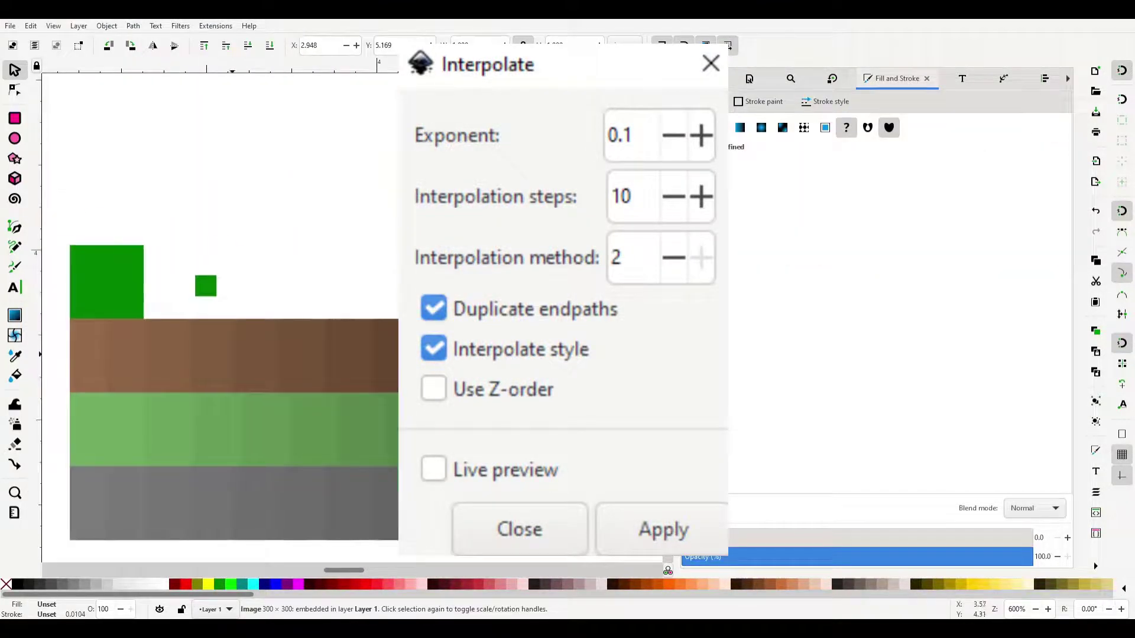
{"action": "left_click", "coordinate": [210, 173]}
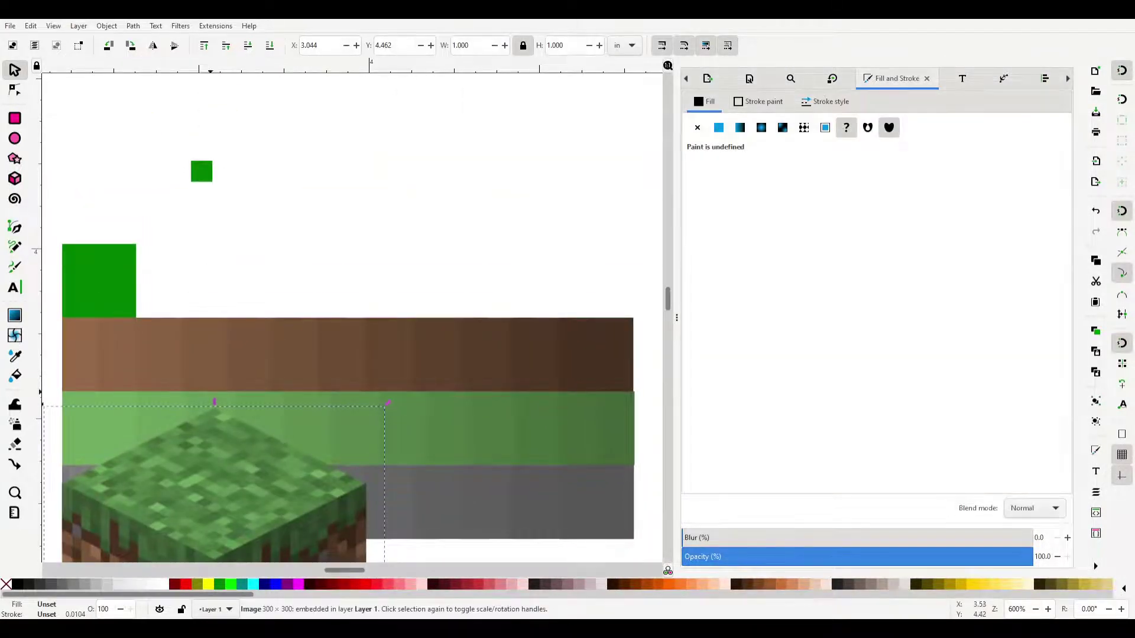
Stretch the small green square into a bar and duplicate it to the right
{"action": "left_click_drag", "start_coordinate": [212, 491], "coordinate": [330, 553]}
{"action": "left_click", "coordinate": [202, 171]}
{"action": "left_click_drag", "start_coordinate": [215, 172], "coordinate": [276, 171]}
{"action": "left_click_drag", "start_coordinate": [177, 139], "coordinate": [311, 208]}
{"action": "key", "text": "ctrl+d"}
{"action": "left_click_drag", "start_coordinate": [244, 166], "coordinate": [344, 165]}
Recolour bar squares with lighter and darker sampled greens and butt the bars together
{"action": "key", "text": "d"}
{"action": "key", "text": "s"}
{"action": "left_click", "coordinate": [308, 232]}
{"action": "left_click", "coordinate": [299, 171]}
{"action": "left_click", "coordinate": [265, 171]}
{"action": "left_click", "coordinate": [222, 171]}
{"action": "key", "text": "Escape"}
{"action": "left_click", "coordinate": [233, 171]}
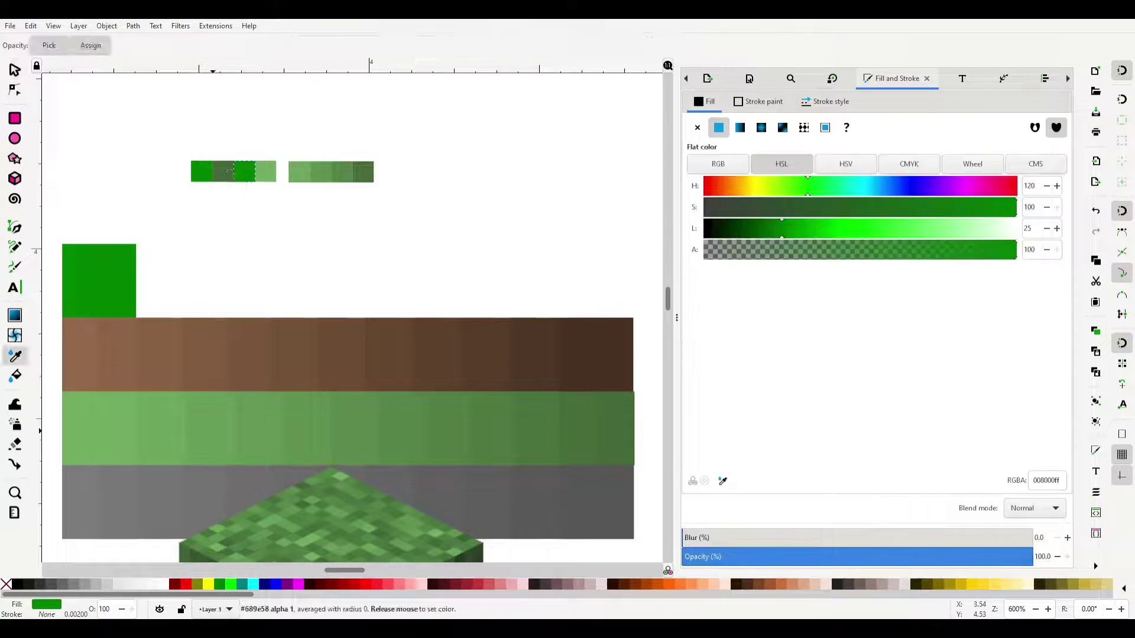
{"action": "key", "text": "Escape"}
{"action": "left_click_drag", "start_coordinate": [264, 171], "coordinate": [276, 171]}
Duplicate the eight-square bar to make a 1 in row of sixteen squares
{"action": "left_click_drag", "start_coordinate": [193, 151], "coordinate": [384, 192]}
{"action": "key", "text": "ctrl+d"}
{"action": "left_click_drag", "start_coordinate": [236, 171], "coordinate": [407, 171]}
{"action": "key", "text": "ctrl+shift+a"}
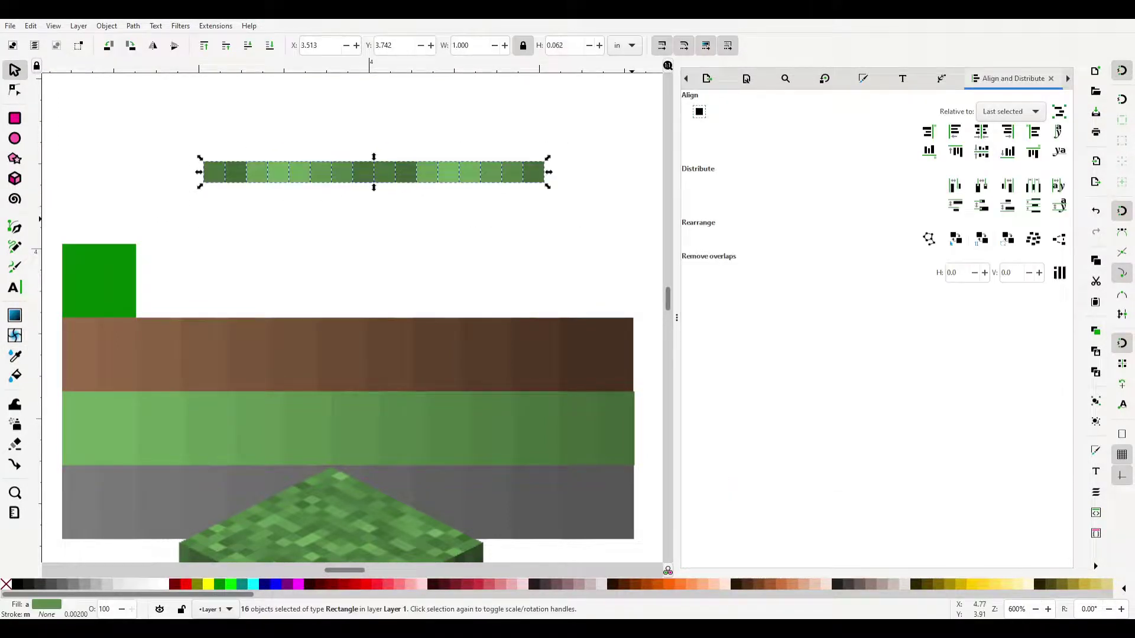
Shuffle the sixteen green squares' shades with Exchange positions four times
{"action": "left_click", "coordinate": [981, 239]}
{"action": "left_click", "coordinate": [981, 239]}
{"action": "left_click", "coordinate": [982, 238]}
{"action": "left_click", "coordinate": [981, 238]}
{"action": "left_click", "coordinate": [981, 238]}
{"action": "left_click", "coordinate": [982, 238]}
{"action": "left_click", "coordinate": [981, 238]}
Split the green bar into separate groups of squares and move them apart
{"action": "left_click_drag", "start_coordinate": [580, 132], "coordinate": [385, 240]}
{"action": "left_click_drag", "start_coordinate": [467, 172], "coordinate": [269, 198]}
{"action": "left_click_drag", "start_coordinate": [212, 171], "coordinate": [448, 172]}
{"action": "left_click_drag", "start_coordinate": [252, 147], "coordinate": [320, 212]}
{"action": "left_click_drag", "start_coordinate": [290, 172], "coordinate": [202, 211]}
{"action": "key", "text": "Escape"}
{"action": "left_click_drag", "start_coordinate": [68, 148], "coordinate": [244, 171]}
{"action": "left_click_drag", "start_coordinate": [65, 172], "coordinate": [172, 171]}
{"action": "left_click", "coordinate": [210, 232]}
Stack four rows of four green squares into a 4×4 block
{"action": "left_click_drag", "start_coordinate": [509, 151], "coordinate": [411, 192]}
{"action": "left_click_drag", "start_coordinate": [458, 171], "coordinate": [384, 132]}
{"action": "left_click_drag", "start_coordinate": [421, 193], "coordinate": [326, 155]}
{"action": "left_click_drag", "start_coordinate": [374, 172], "coordinate": [378, 153]}
{"action": "left_click_drag", "start_coordinate": [435, 114], "coordinate": [334, 167]}
{"action": "left_click_drag", "start_coordinate": [378, 142], "coordinate": [288, 140]}
{"action": "left_click_drag", "start_coordinate": [155, 154], "coordinate": [249, 188]}
{"action": "left_click_drag", "start_coordinate": [203, 172], "coordinate": [307, 204]}
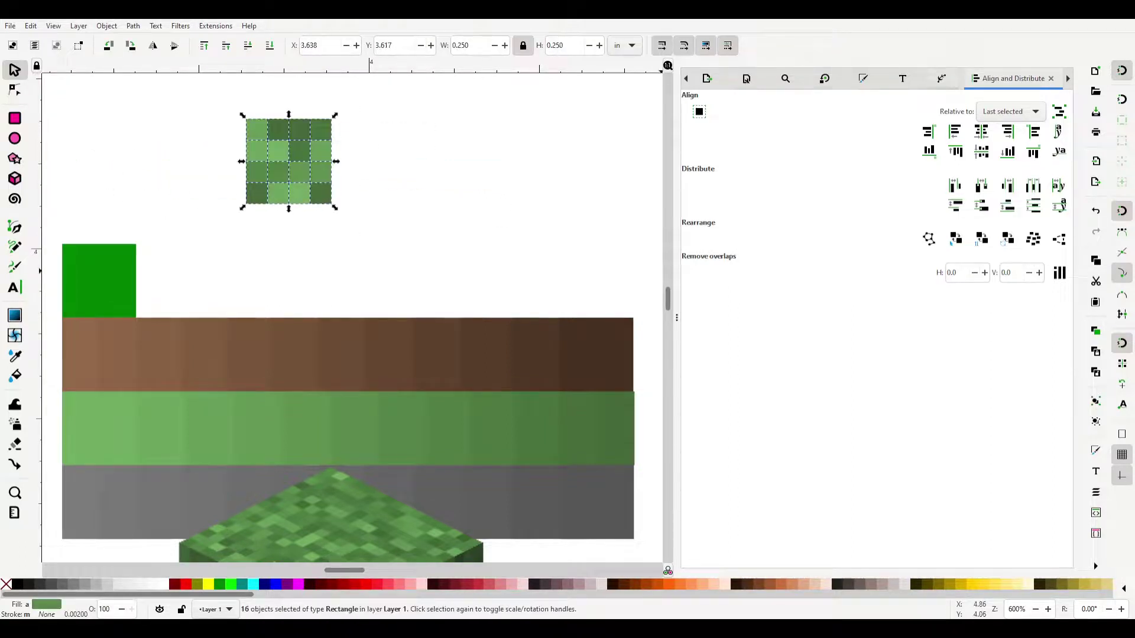
{"action": "left_click", "coordinate": [408, 217]}
Lay the 4×4 green block back out as a single sixteen-square bar
{"action": "left_click_drag", "start_coordinate": [233, 124], "coordinate": [374, 172]}
{"action": "left_click_drag", "start_coordinate": [267, 172], "coordinate": [182, 172]}
{"action": "left_click_drag", "start_coordinate": [288, 128], "coordinate": [459, 172]}
{"action": "left_click_drag", "start_coordinate": [145, 145], "coordinate": [532, 219]}
{"action": "key", "text": "Escape"}
Reorder squares within the bar, moving the right six squares to its left end
{"action": "left_click_drag", "start_coordinate": [193, 172], "coordinate": [268, 227]}
{"action": "left_click_drag", "start_coordinate": [256, 172], "coordinate": [193, 172]}
{"action": "left_click_drag", "start_coordinate": [235, 172], "coordinate": [526, 180]}
{"action": "left_click_drag", "start_coordinate": [491, 172], "coordinate": [508, 172]}
{"action": "left_click_drag", "start_coordinate": [279, 226], "coordinate": [244, 172]}
{"action": "left_click_drag", "start_coordinate": [182, 172], "coordinate": [204, 172]}
{"action": "left_click_drag", "start_coordinate": [550, 147], "coordinate": [388, 190]}
{"action": "left_click_drag", "start_coordinate": [488, 172], "coordinate": [263, 154]}
Pull one dark green (4a723e) square out below the bar
{"action": "left_click", "coordinate": [183, 153]}
{"action": "left_click_drag", "start_coordinate": [182, 154], "coordinate": [221, 173]}
{"action": "scroll", "coordinate": [222, 173], "scroll_direction": "down", "scroll_amount": 5}
Recolour the lone square dark brown and add a lighter-brown copy beside it
{"action": "left_click", "coordinate": [863, 78]}
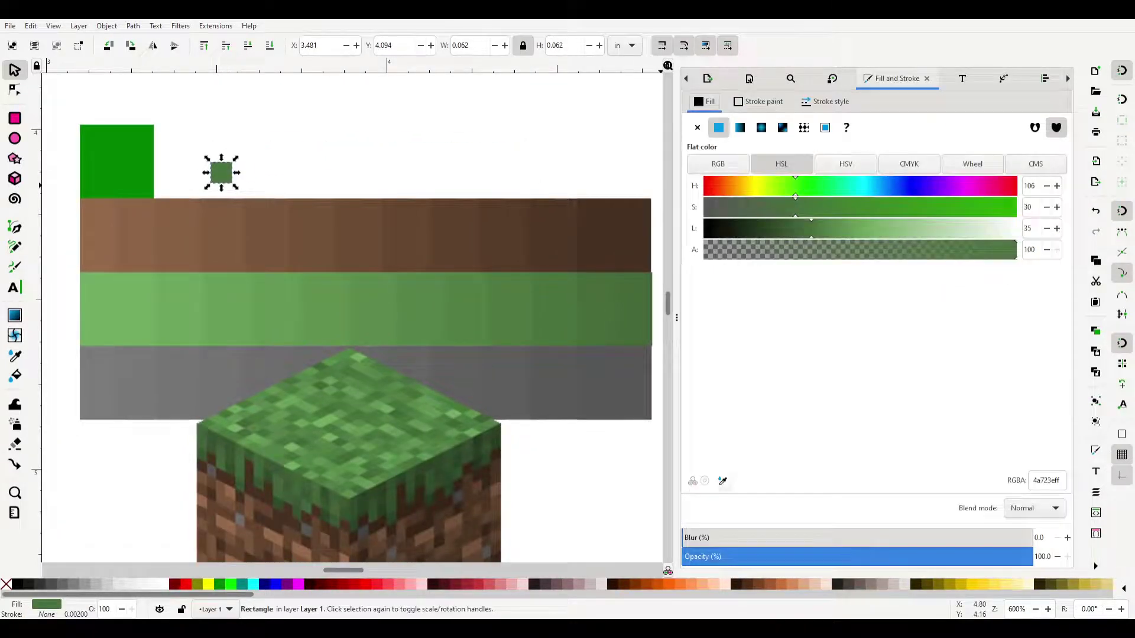
{"action": "key", "text": "d"}
{"action": "left_click", "coordinate": [242, 172]}
{"action": "left_click_drag", "start_coordinate": [242, 172], "coordinate": [349, 172]}
{"action": "key", "text": "d"}
{"action": "left_click", "coordinate": [272, 172]}
{"action": "key", "text": "ctrl+d"}
{"action": "key", "text": "d"}
Continue the row with duplicated squares, each sampled a different brown from the band
{"action": "left_click", "coordinate": [227, 251]}
{"action": "key", "text": "ctrl+d"}
{"action": "key", "text": "d"}
{"action": "left_click", "coordinate": [325, 172]}
{"action": "key", "text": "ctrl+d"}
{"action": "key", "text": "d"}
{"action": "left_click", "coordinate": [349, 172]}
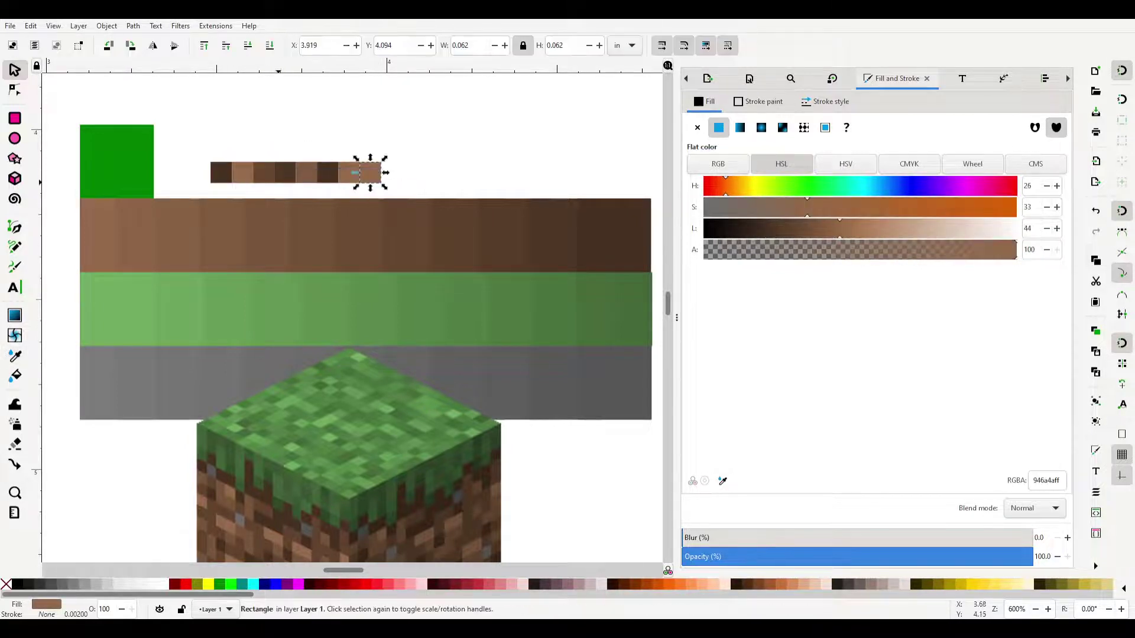
Duplicate the four brown squares and recolour one copy a darker brown
{"action": "key", "text": "Escape"}
{"action": "left_click_drag", "start_coordinate": [390, 194], "coordinate": [397, 172]}
{"action": "key", "text": "ctrl+d"}
{"action": "left_click", "coordinate": [473, 172]}
{"action": "key", "text": "d"}
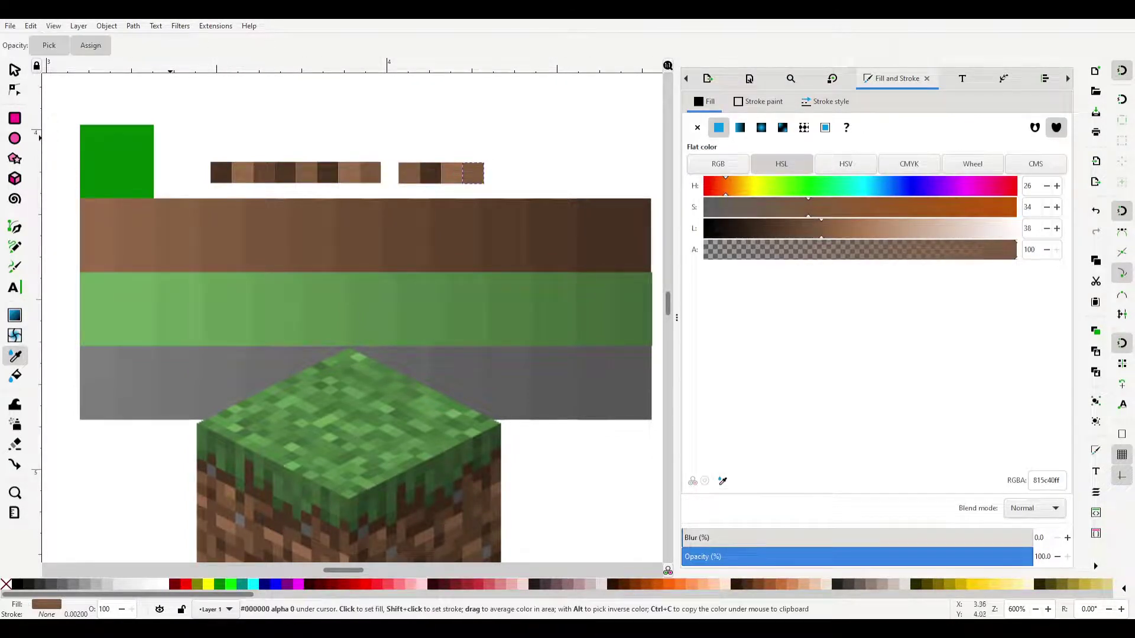
{"action": "key", "text": "d"}
{"action": "left_click", "coordinate": [425, 174]}
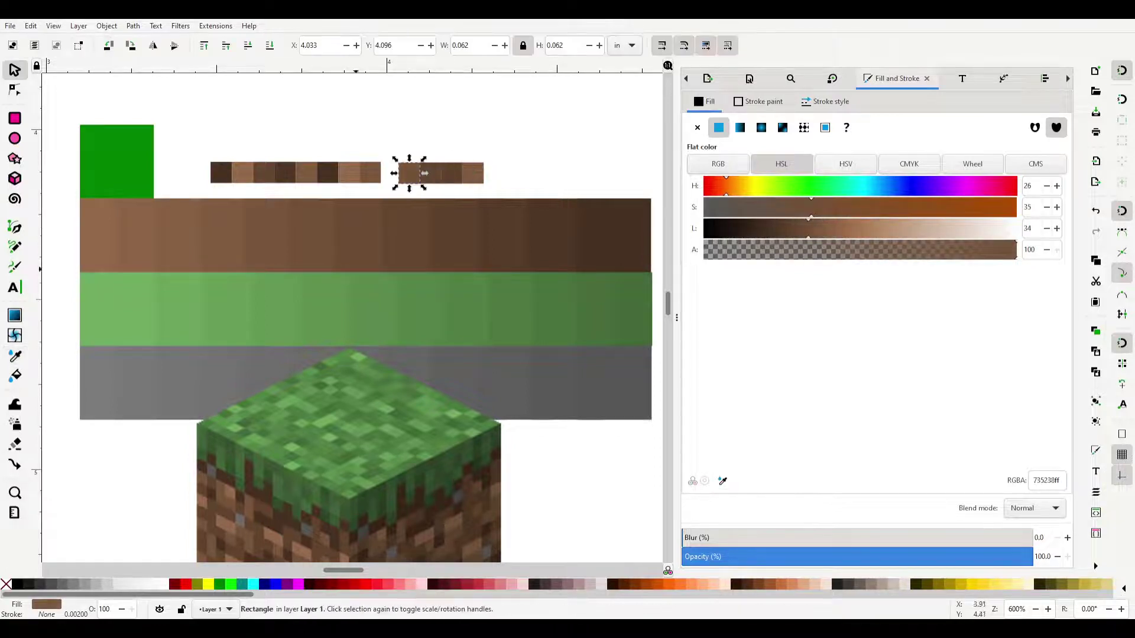
Duplicate the four squares again to extend the right row of browns
{"action": "key", "text": "ctrl+d"}
{"action": "left_click_drag", "start_coordinate": [424, 173], "coordinate": [510, 174]}
{"action": "key", "text": "Escape"}
{"action": "left_click", "coordinate": [516, 174]}
{"action": "left_click", "coordinate": [537, 173]}
Join the brown rows and stack duplicates into a 16×16 block of 256 squares
{"action": "key", "text": "d"}
{"action": "left_click_drag", "start_coordinate": [585, 155], "coordinate": [348, 190]}
{"action": "key", "text": "ctrl+d"}
{"action": "left_click_drag", "start_coordinate": [305, 222], "coordinate": [305, 244]}
{"action": "left_click_drag", "start_coordinate": [124, 163], "coordinate": [482, 260]}
{"action": "key", "text": "ctrl+d"}
{"action": "left_click_drag", "start_coordinate": [306, 243], "coordinate": [348, 178]}
{"action": "key", "text": "ctrl+d"}
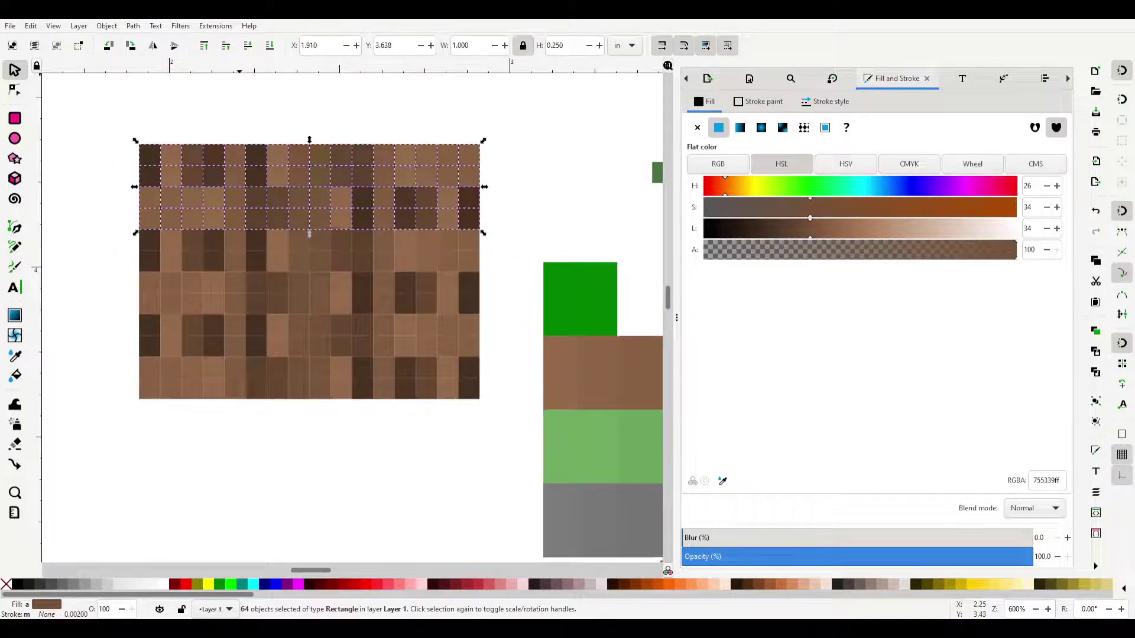
{"action": "left_click_drag", "start_coordinate": [307, 307], "coordinate": [308, 393]}
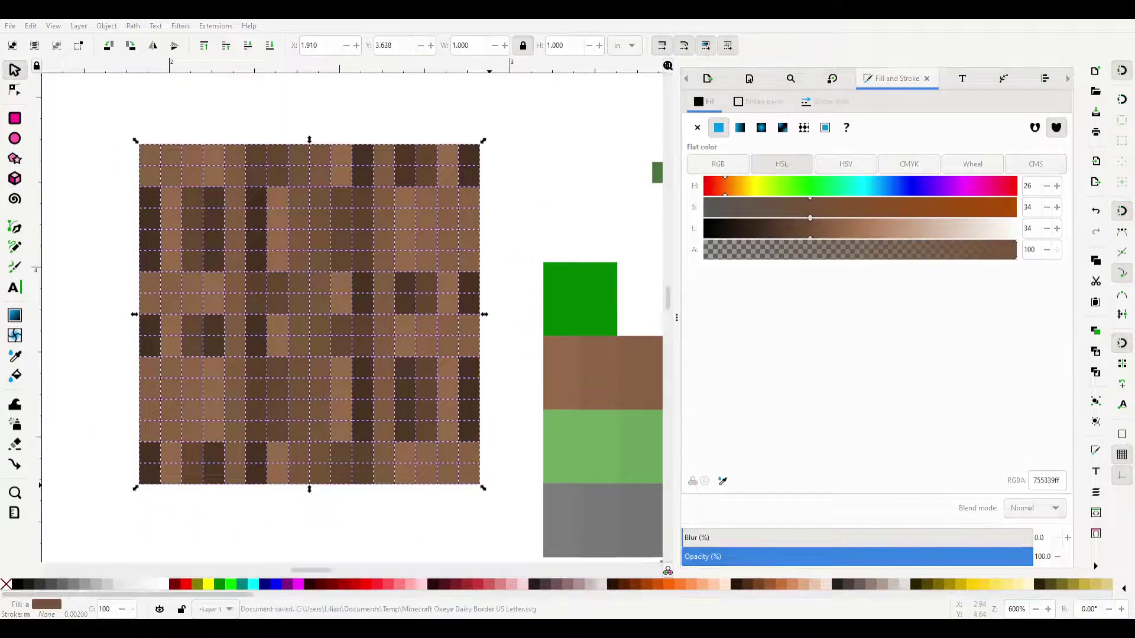
Shuffle the dirt block's shades repeatedly with Align and Distribute Exchange positions
{"action": "key", "text": "ctrl+shift+a"}
{"action": "left_click", "coordinate": [982, 238]}
{"action": "left_click", "coordinate": [956, 238]}
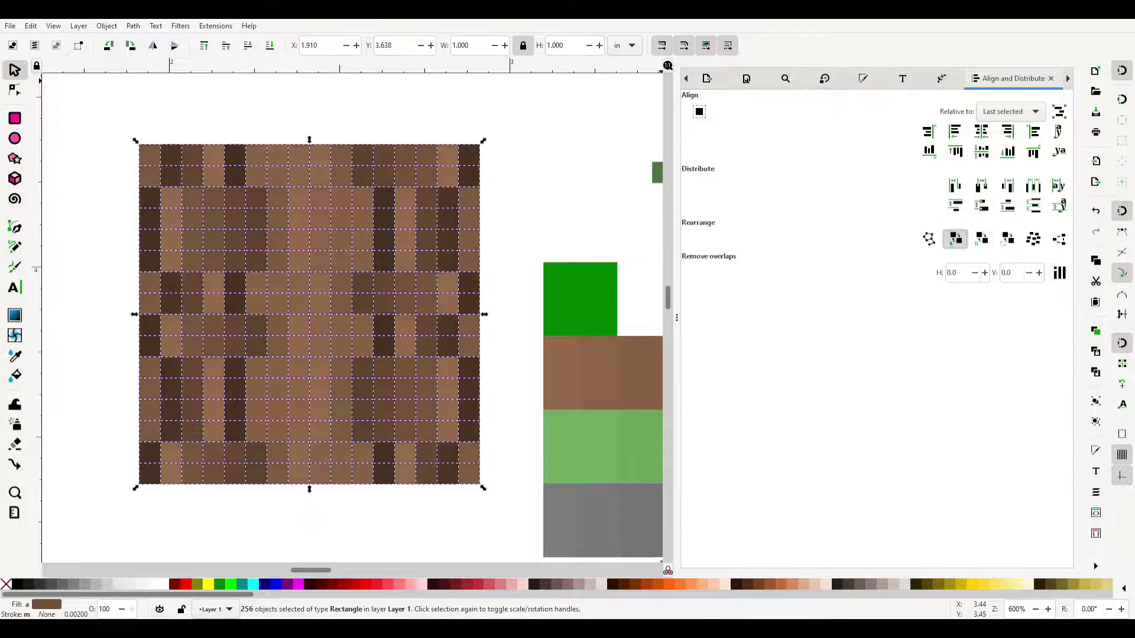
{"action": "left_click", "coordinate": [1034, 238]}
{"action": "left_click", "coordinate": [1034, 238]}
{"action": "left_click", "coordinate": [1008, 238]}
{"action": "left_click", "coordinate": [1008, 238]}
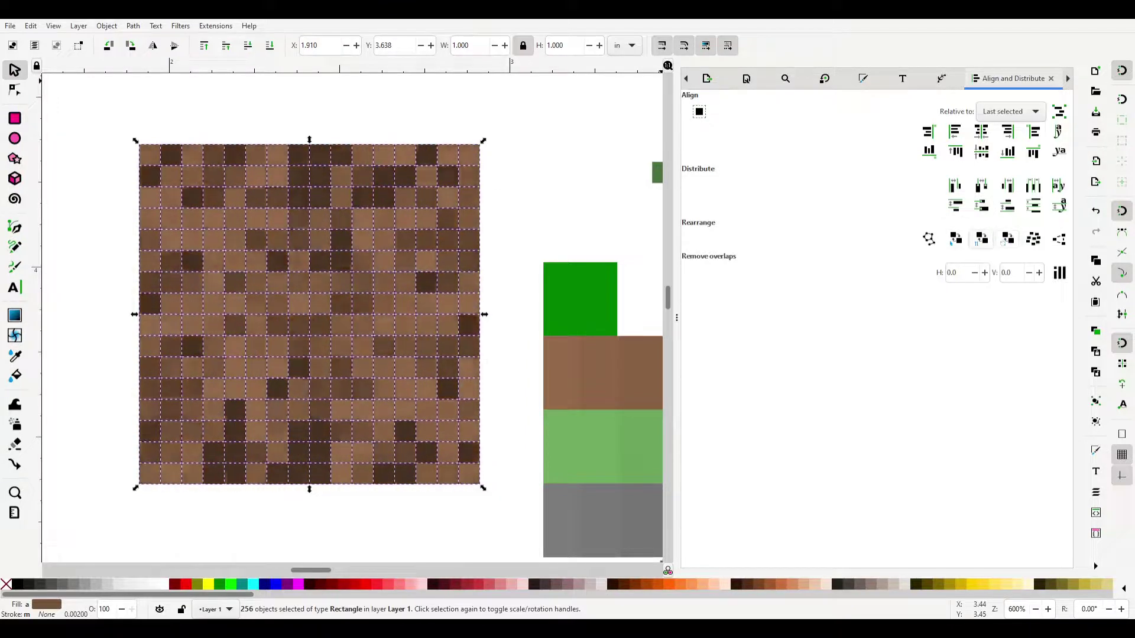
{"action": "left_click", "coordinate": [1008, 238]}
{"action": "left_click", "coordinate": [516, 235]}
{"action": "left_click_drag", "start_coordinate": [512, 120], "coordinate": [94, 520]}
{"action": "left_click", "coordinate": [981, 238]}
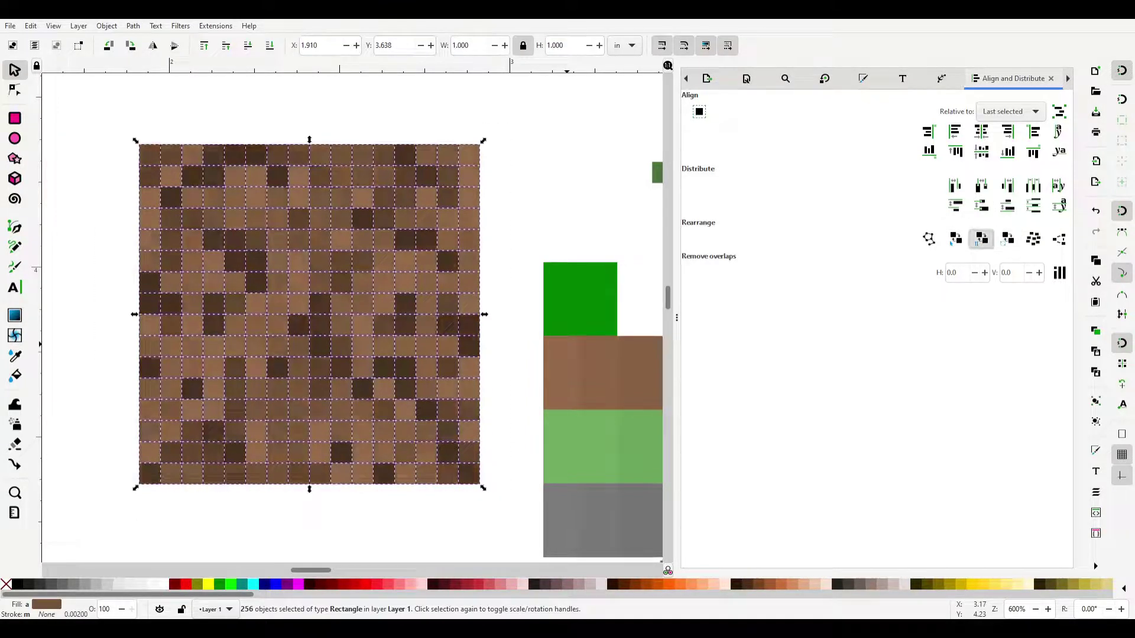
{"action": "left_click", "coordinate": [981, 238]}
Shuffle the middle, top and bottom rows of the dirt block separately
{"action": "left_click_drag", "start_coordinate": [500, 243], "coordinate": [102, 380]}
{"action": "left_click_drag", "start_coordinate": [500, 380], "coordinate": [500, 380]}
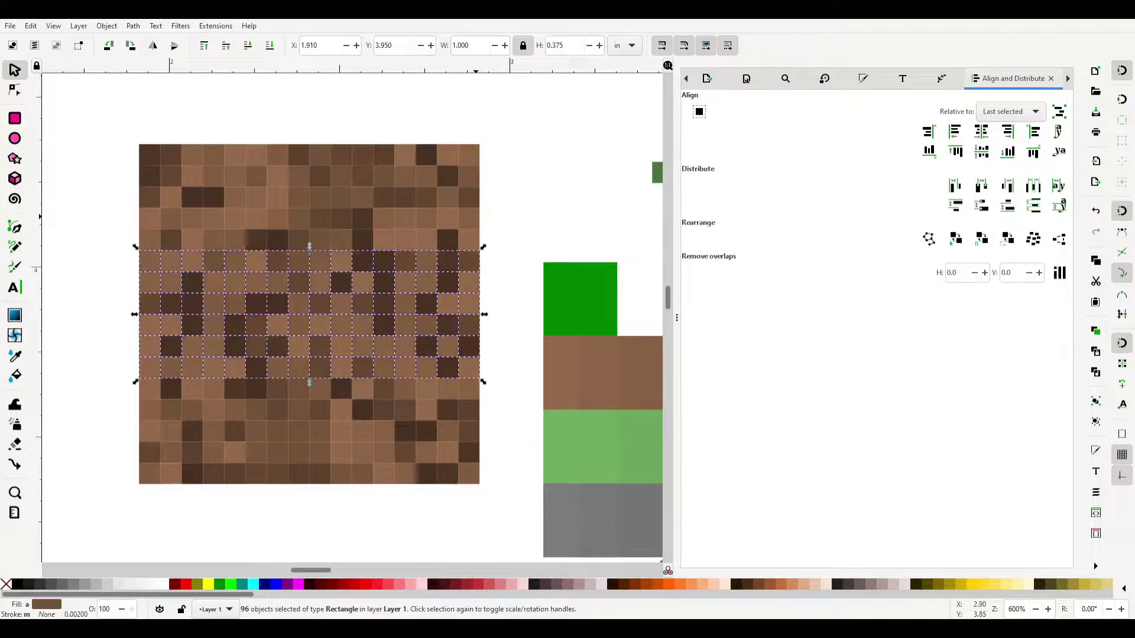
{"action": "left_click", "coordinate": [956, 238]}
{"action": "left_click_drag", "start_coordinate": [508, 139], "coordinate": [106, 251]}
{"action": "left_click", "coordinate": [955, 238]}
{"action": "left_click", "coordinate": [514, 414]}
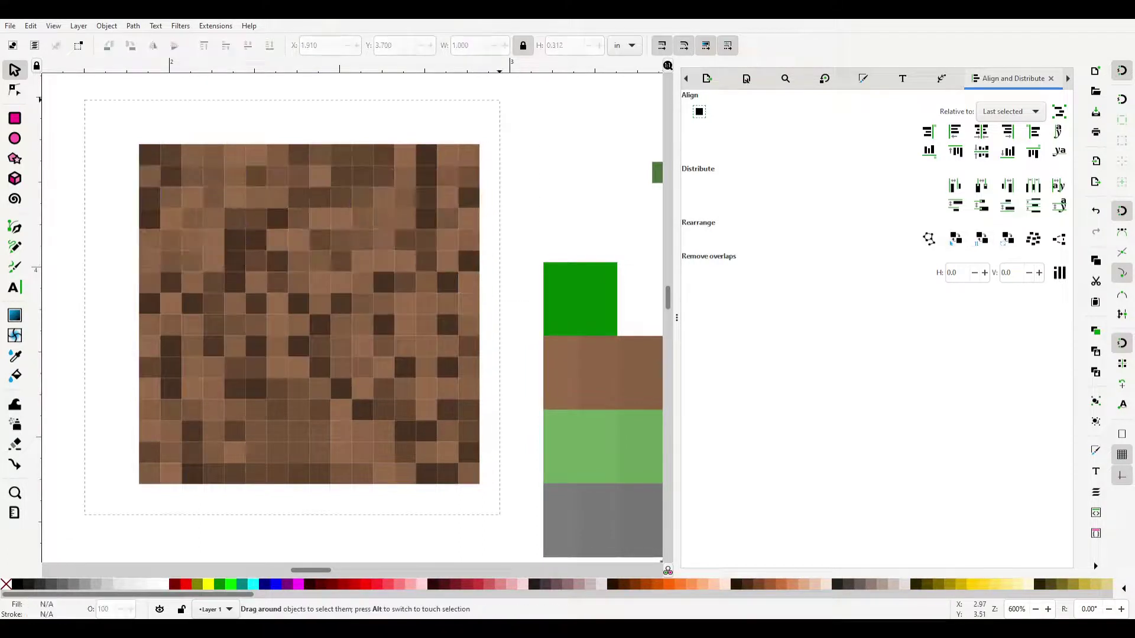
{"action": "left_click_drag", "start_coordinate": [500, 99], "coordinate": [500, 373]}
{"action": "left_click", "coordinate": [956, 238]}
{"action": "left_click", "coordinate": [956, 238]}
{"action": "left_click", "coordinate": [956, 238]}
{"action": "left_click", "coordinate": [496, 307]}
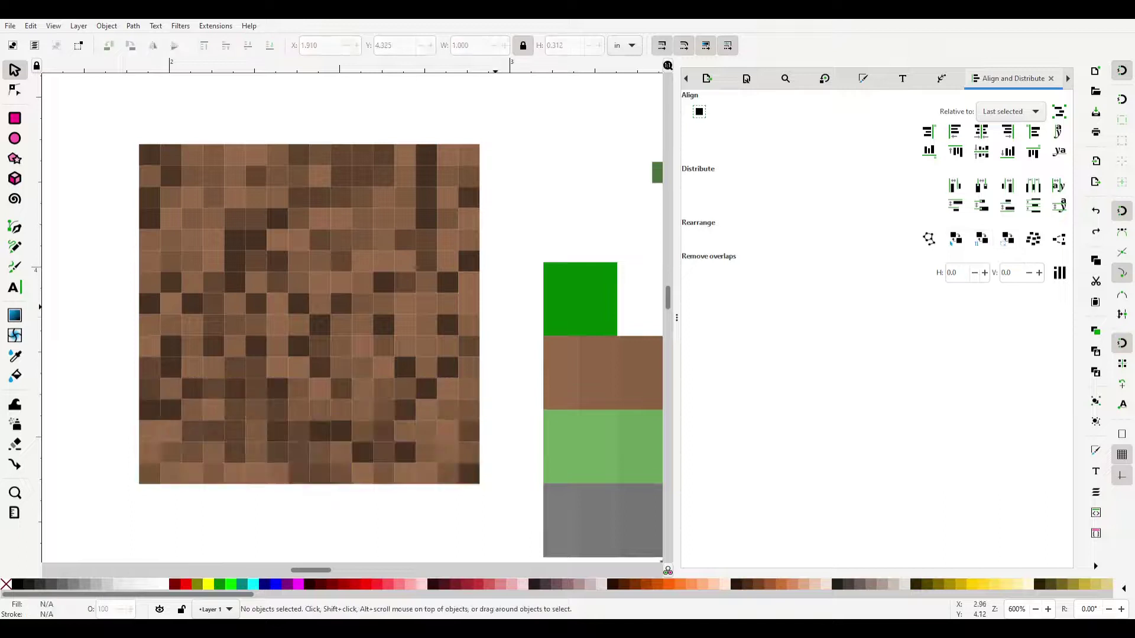
Copy the dirt block, shuffle the green strip, and place it on the lower dirt block
{"action": "scroll", "coordinate": [300, 262], "scroll_direction": "down", "scroll_amount": 3}
{"action": "left_click_drag", "start_coordinate": [288, 235], "coordinate": [372, 348]}
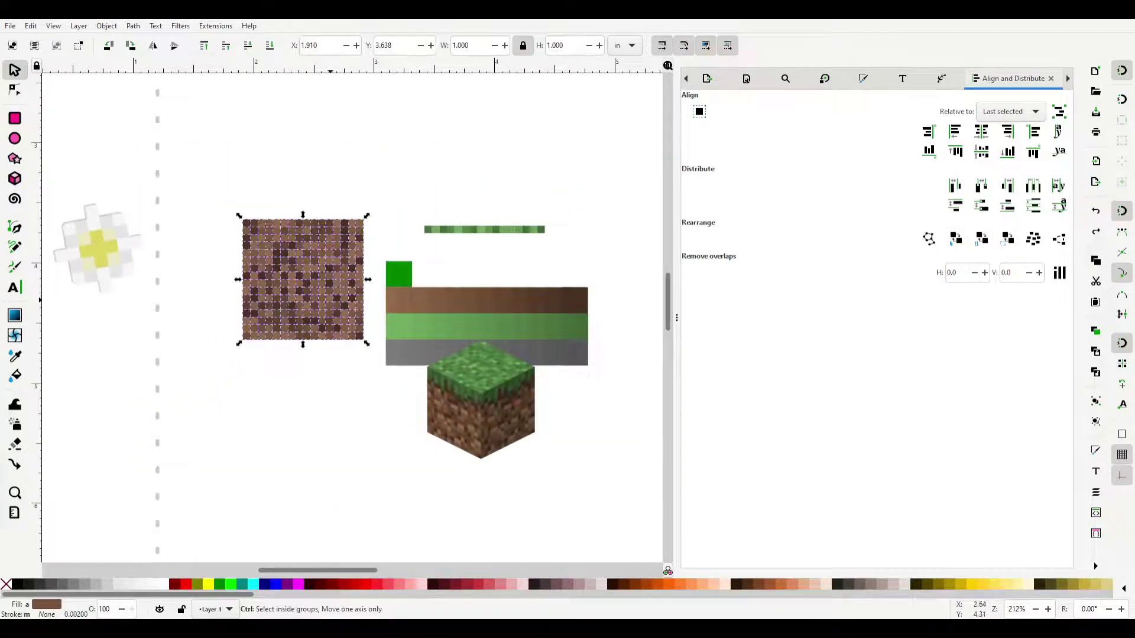
{"action": "key", "text": "ctrl+c"}
{"action": "key", "text": "ctrl+v"}
{"action": "left_click", "coordinate": [371, 399]}
{"action": "left_click_drag", "start_coordinate": [529, 232], "coordinate": [552, 217]}
{"action": "left_click", "coordinate": [955, 239]}
{"action": "left_click", "coordinate": [1008, 238]}
{"action": "left_click_drag", "start_coordinate": [507, 216], "coordinate": [307, 412]}
{"action": "left_click", "coordinate": [374, 464]}
Select several top-row dirt tiles and delete them to leave holes
{"action": "scroll", "coordinate": [374, 464], "scroll_direction": "up", "scroll_amount": 2, "text": "ctrl"}
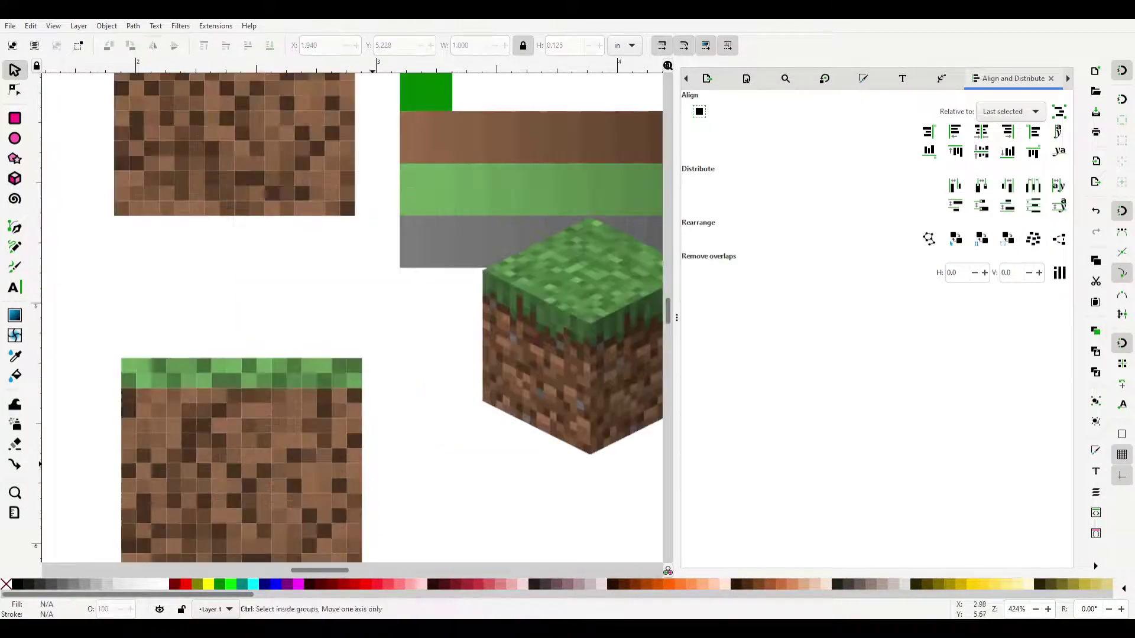
{"action": "scroll", "coordinate": [286, 289], "scroll_direction": "down", "scroll_amount": 4}
{"action": "left_click", "coordinate": [286, 289]}
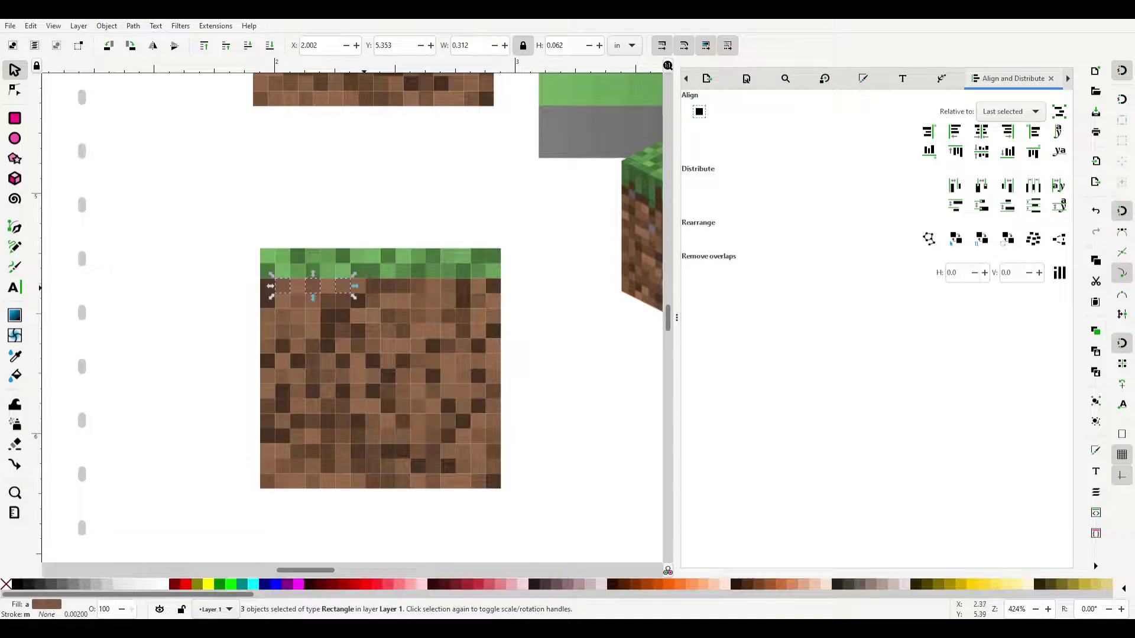
{"action": "scroll", "coordinate": [352, 314], "scroll_direction": "right", "scroll_amount": 5}
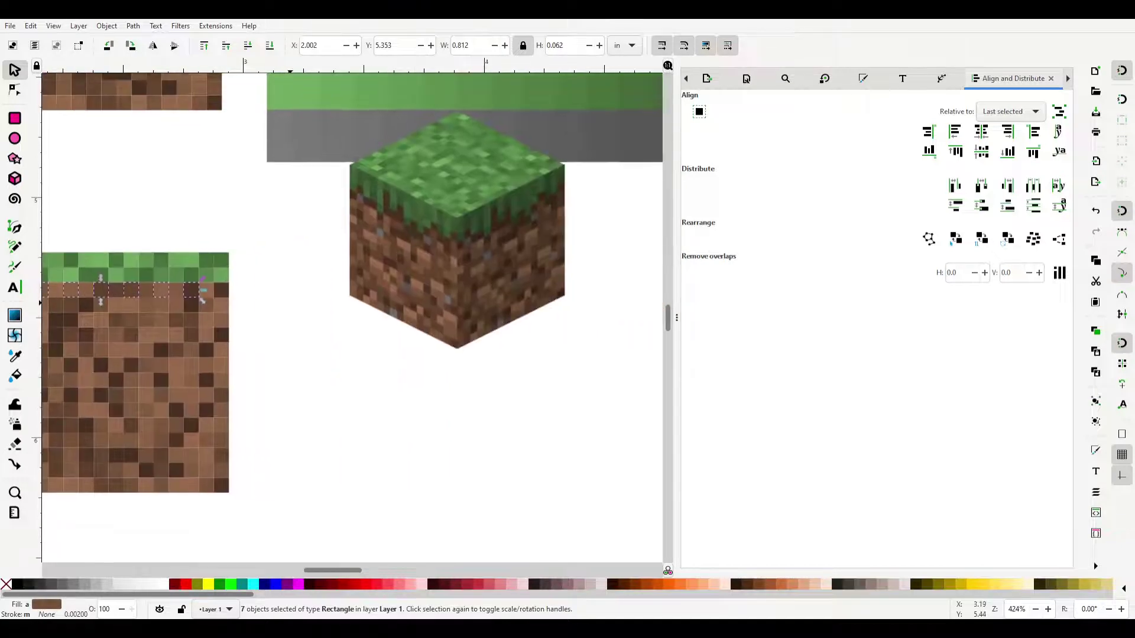
{"action": "scroll", "coordinate": [353, 313], "scroll_direction": "left", "scroll_amount": 4}
{"action": "left_click", "coordinate": [199, 277]}
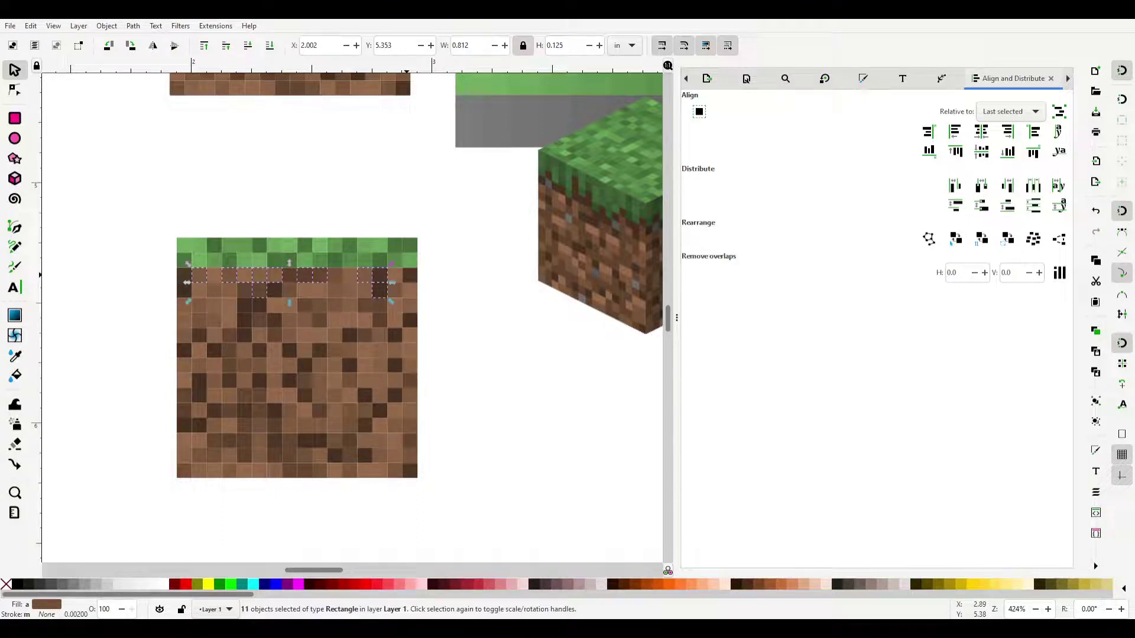
{"action": "key", "text": "Delete"}
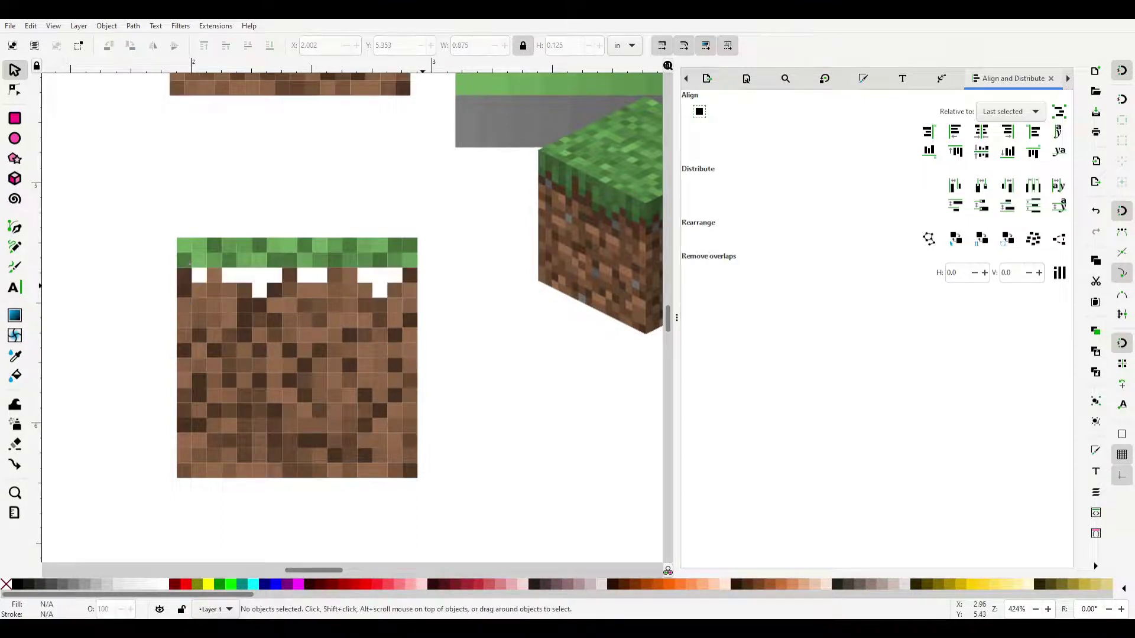
Fill the holes with green grass tiles and delete the leftover green column
{"action": "left_click_drag", "start_coordinate": [469, 363], "coordinate": [381, 290]}
{"action": "left_click_drag", "start_coordinate": [180, 205], "coordinate": [200, 276]}
{"action": "left_click_drag", "start_coordinate": [177, 190], "coordinate": [259, 268]}
{"action": "left_click", "coordinate": [304, 253]}
{"action": "key", "text": "Escape"}
{"action": "left_click_drag", "start_coordinate": [260, 204], "coordinate": [311, 275]}
{"action": "left_click", "coordinate": [229, 204]}
{"action": "key", "text": "Delete"}
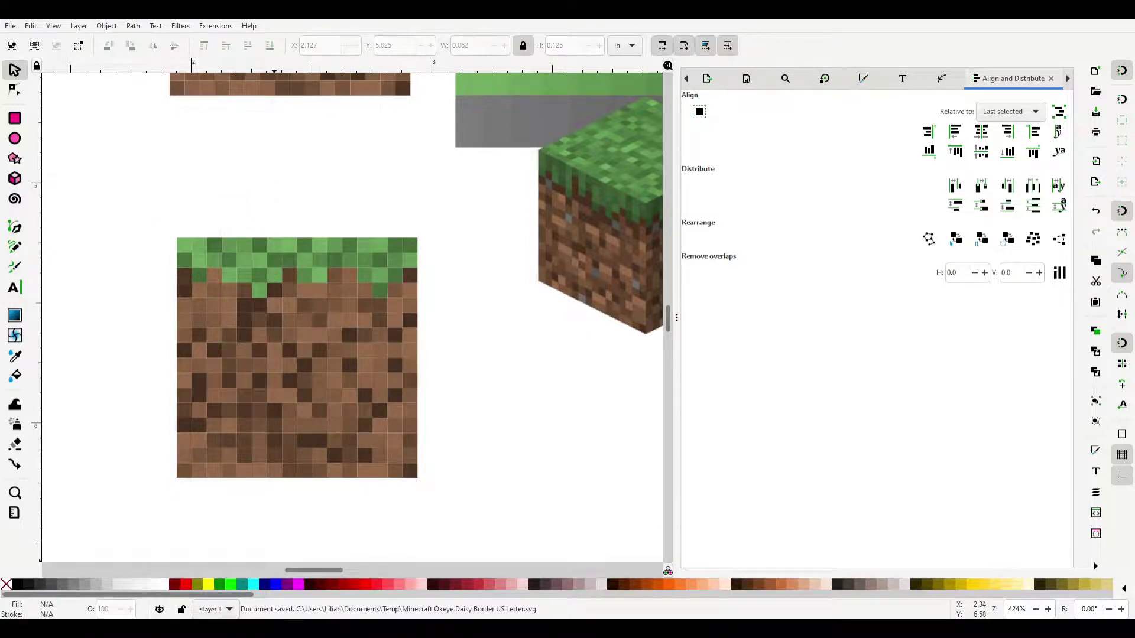
{"action": "scroll", "coordinate": [378, 319], "scroll_direction": "left", "scroll_amount": 3}
Stack the grass block on the dirt block, duplicate the column twice, and separate the rightmost
{"action": "scroll", "coordinate": [159, 531], "scroll_direction": "down", "scroll_amount": 2}
{"action": "left_click_drag", "start_coordinate": [277, 490], "coordinate": [292, 272]}
{"action": "left_click", "coordinate": [292, 331], "text": "shift"}
{"action": "key", "text": "ctrl+d"}
{"action": "left_click_drag", "start_coordinate": [292, 331], "coordinate": [413, 331]}
{"action": "key", "text": "ctrl+d"}
{"action": "left_click_drag", "start_coordinate": [349, 160], "coordinate": [473, 171]}
{"action": "key", "text": "Escape"}
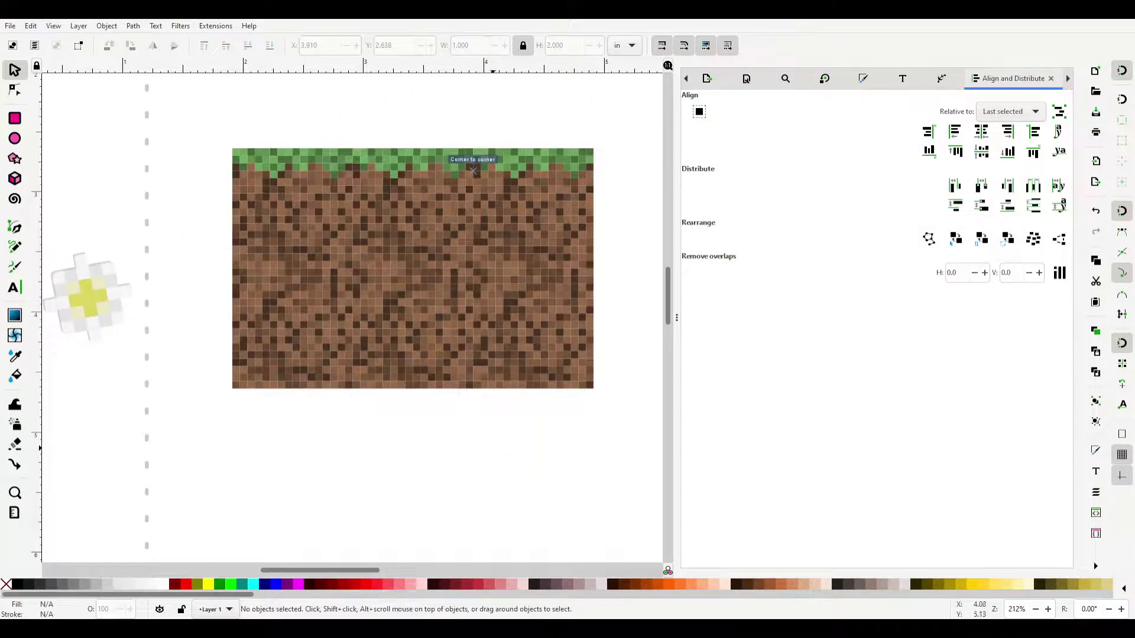
{"action": "mouse_move", "coordinate": [532, 266]}
{"action": "left_mouse_down"}
{"action": "mouse_move", "coordinate": [584, 359]}
{"action": "mouse_move", "coordinate": [652, 360]}
{"action": "left_mouse_up"}
{"action": "scroll", "coordinate": [651, 359], "scroll_direction": "up", "scroll_amount": 2}
Apply a Greyscale filter to the separated column's grass and dirt blocks
{"action": "key", "text": "ctrl+shift+f"}
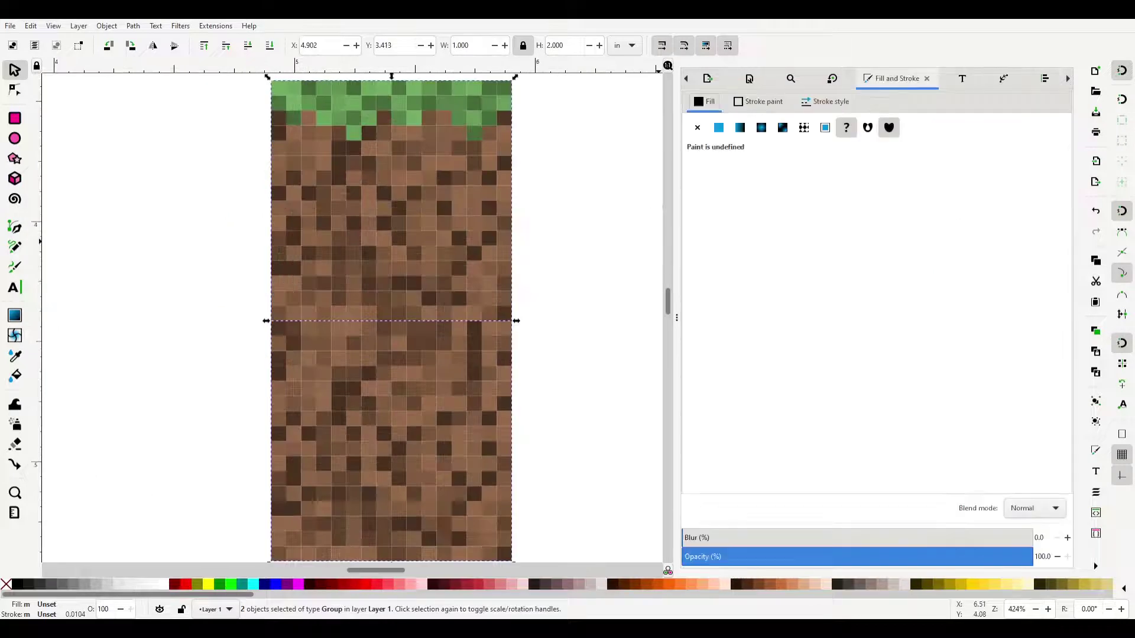
{"action": "left_click", "coordinate": [411, 132]}
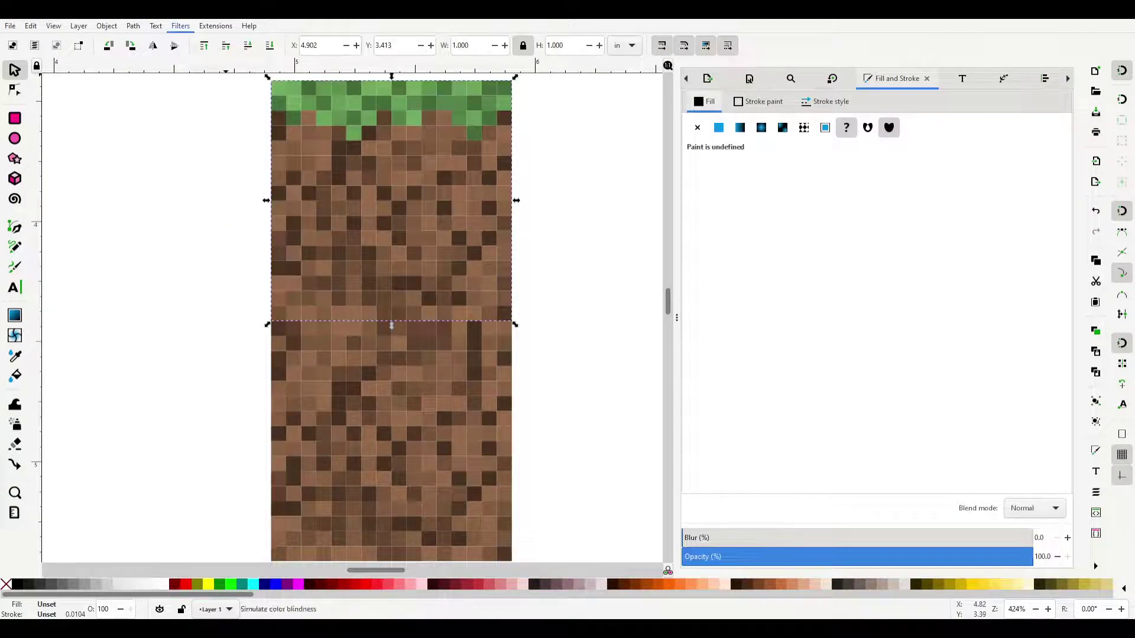
{"action": "left_click", "coordinate": [192, 205]}
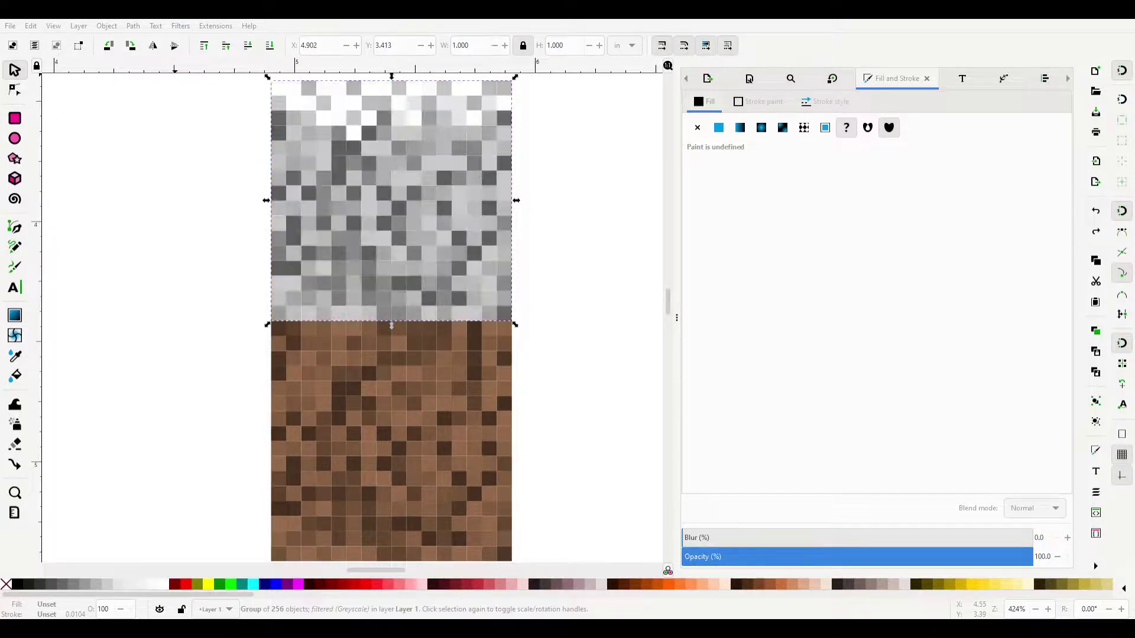
{"action": "left_click", "coordinate": [343, 354]}
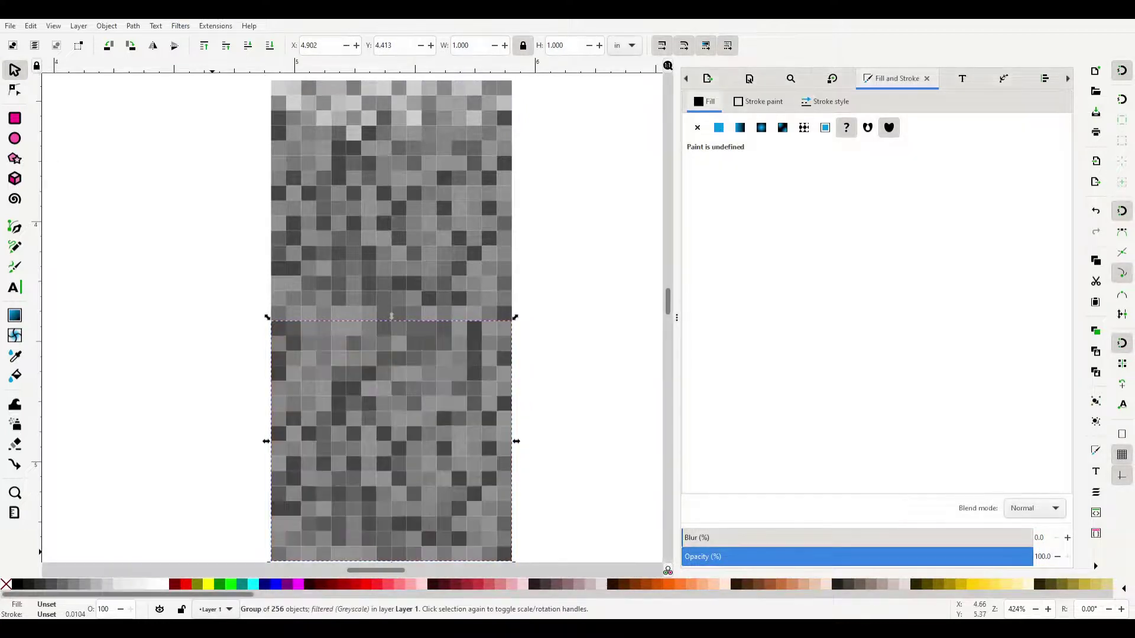
{"action": "scroll", "coordinate": [519, 387], "scroll_direction": "down", "scroll_amount": 2}
Duplicate a daisy onto the grey stone block and delete the extra copy below
{"action": "scroll", "coordinate": [568, 388], "scroll_direction": "down", "scroll_amount": 2}
{"action": "left_click", "coordinate": [442, 143]}
{"action": "key", "text": "ctrl+d"}
{"action": "left_click_drag", "start_coordinate": [441, 143], "coordinate": [506, 269]}
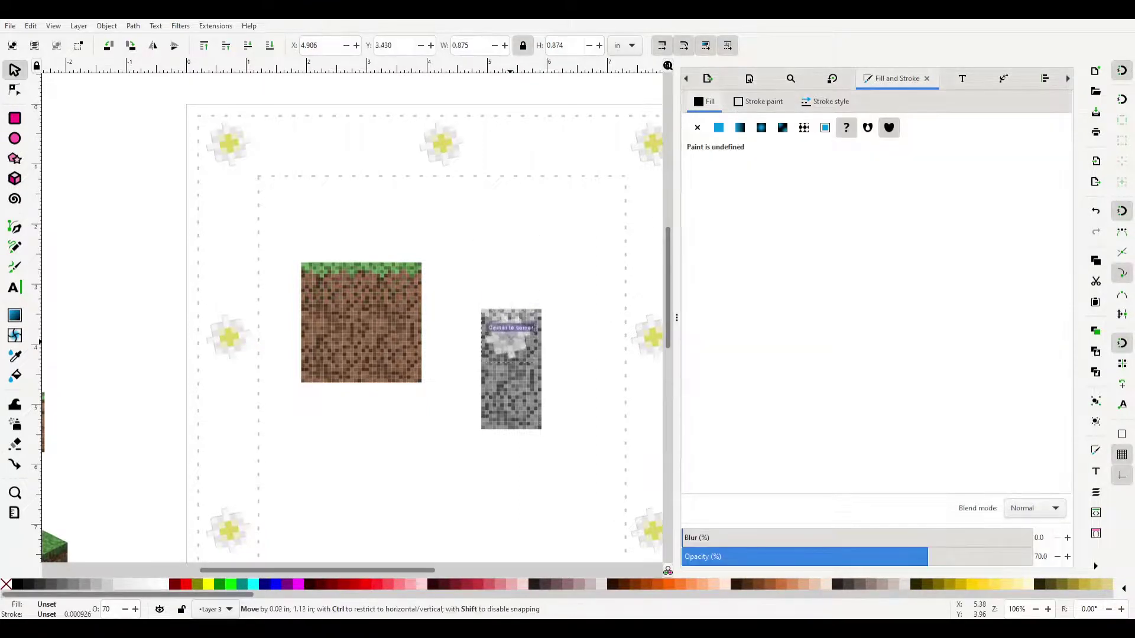
{"action": "key", "text": "ctrl+d"}
{"action": "left_click_drag", "start_coordinate": [507, 269], "coordinate": [412, 491]}
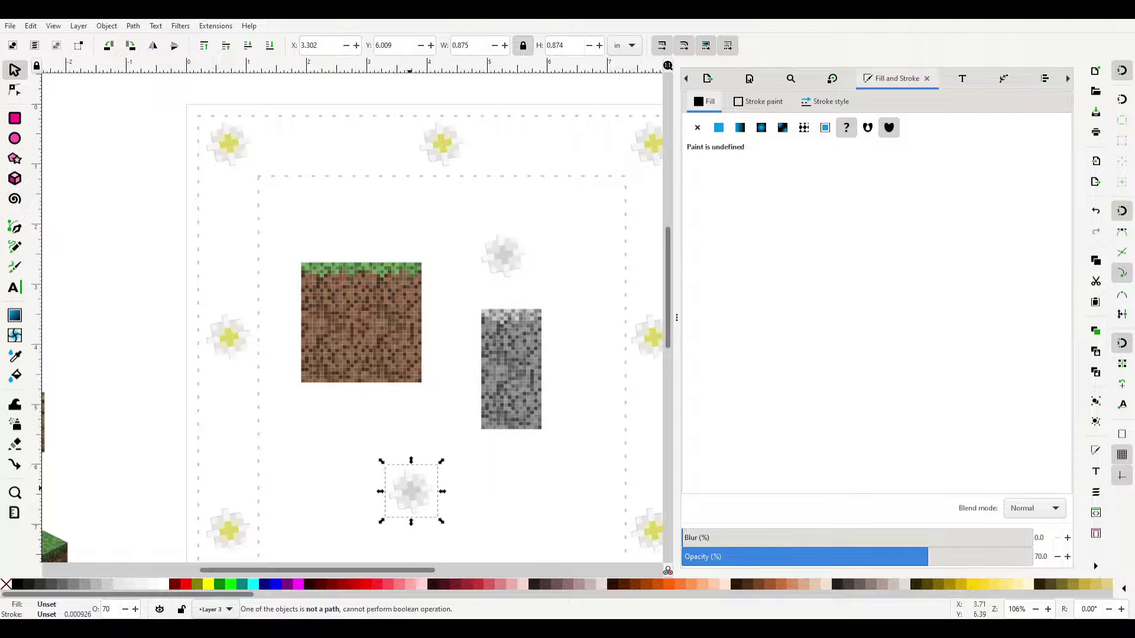
{"action": "key", "text": "Delete"}
{"action": "key", "text": "ctrl+z"}
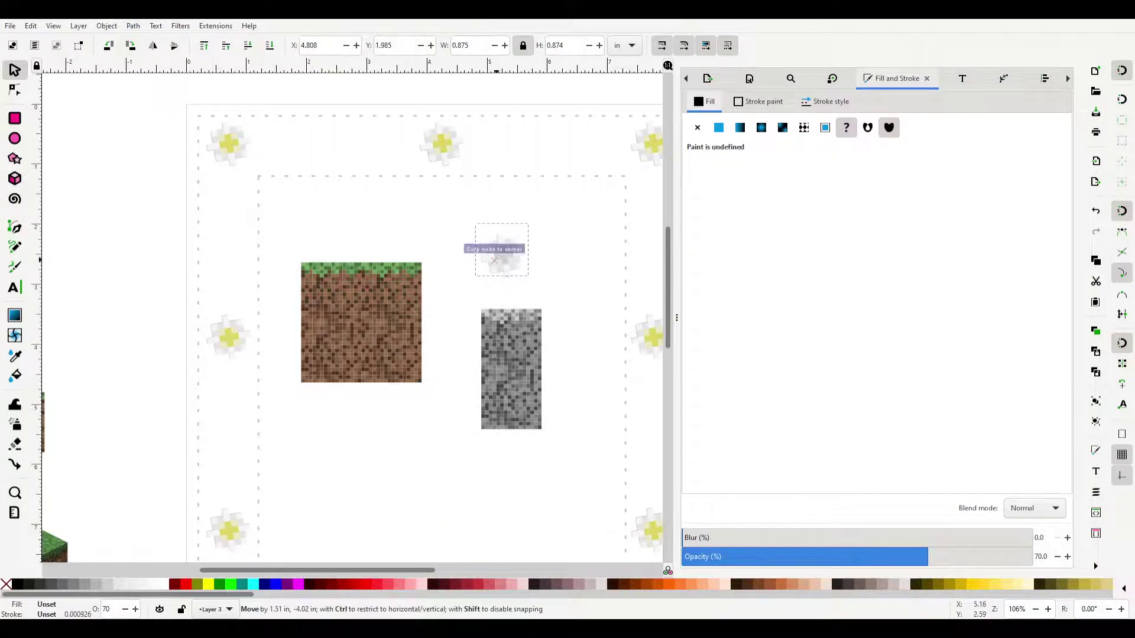
Give the daisy a flat fill, then separate and delete its leftover shadow shape
{"action": "scroll", "coordinate": [498, 258], "scroll_direction": "up", "scroll_amount": 4}
{"action": "left_click", "coordinate": [718, 127]}
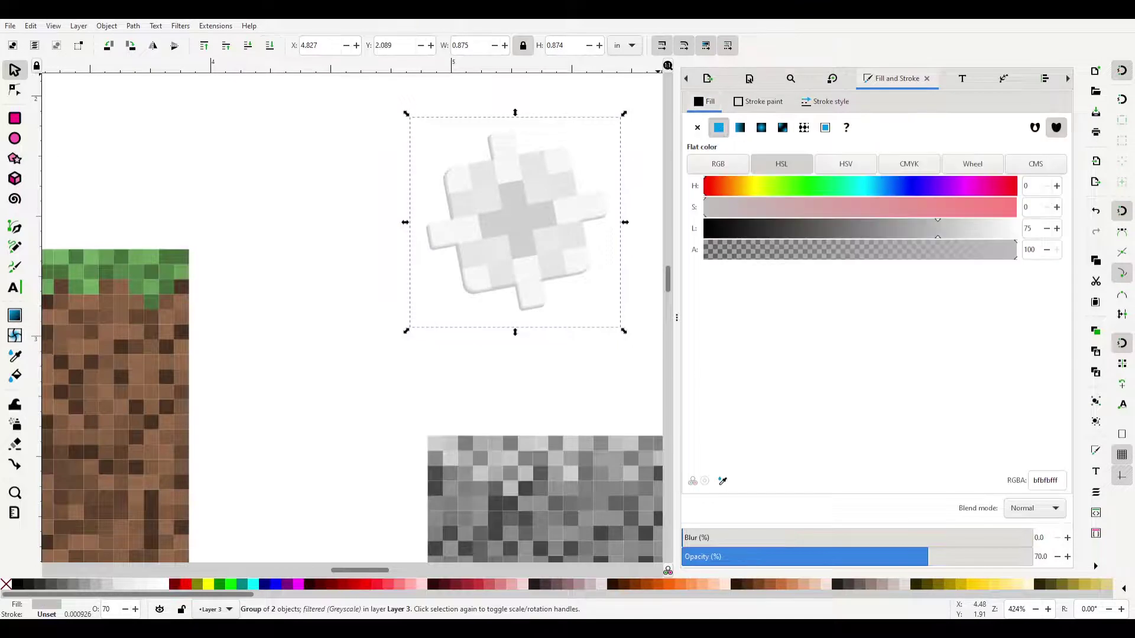
{"action": "left_click_drag", "start_coordinate": [474, 264], "coordinate": [300, 298]}
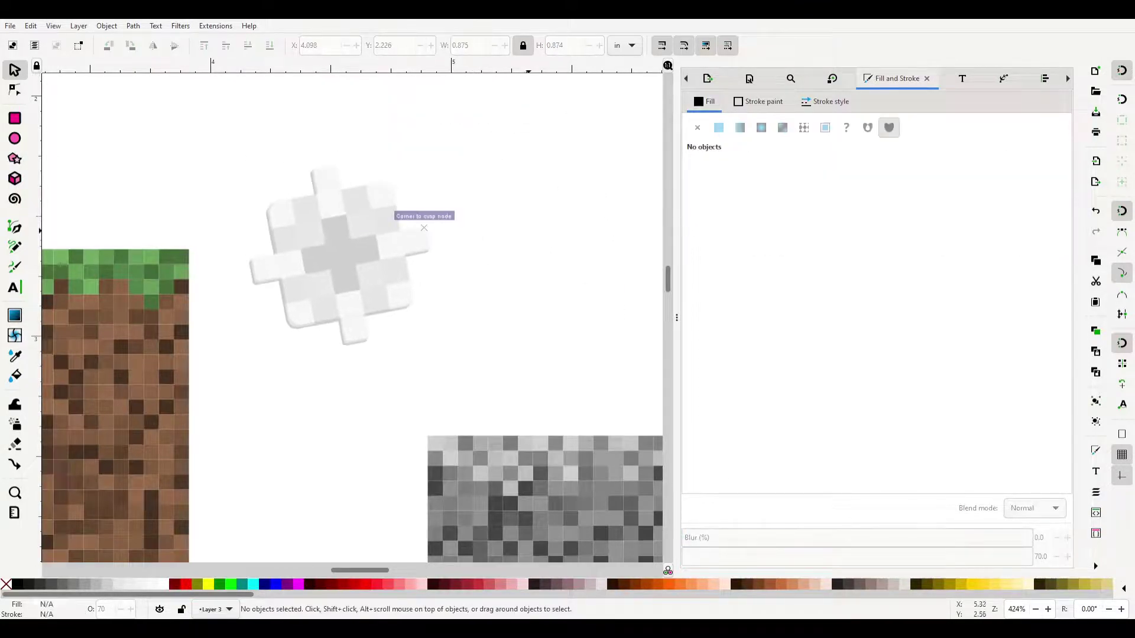
{"action": "left_click_drag", "start_coordinate": [633, 390], "coordinate": [632, 390]}
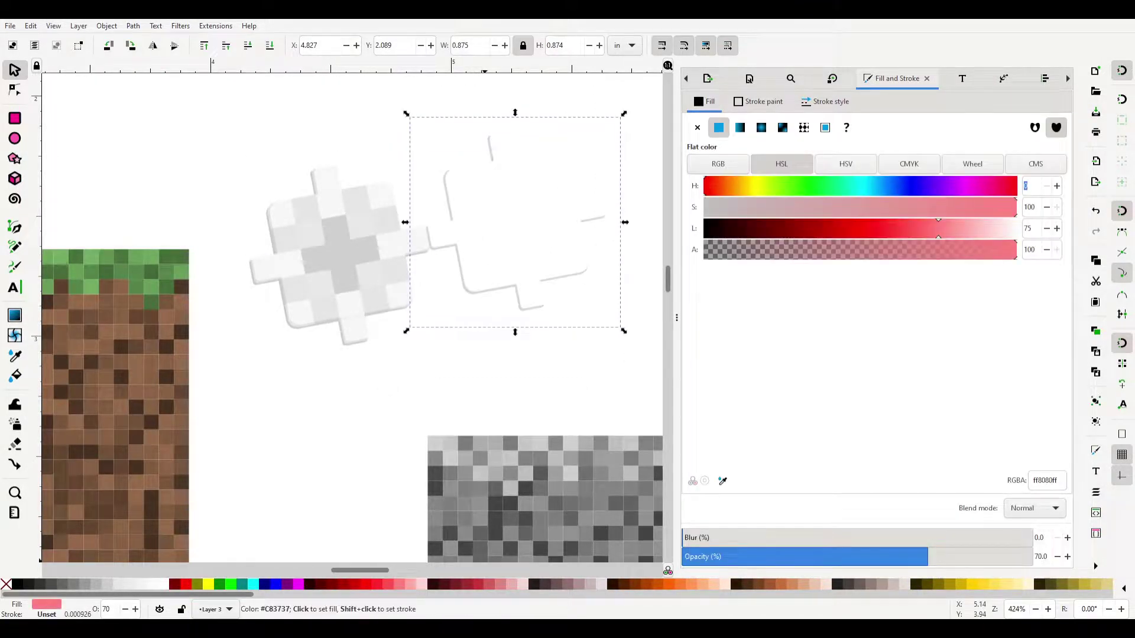
{"action": "left_click", "coordinate": [486, 584]}
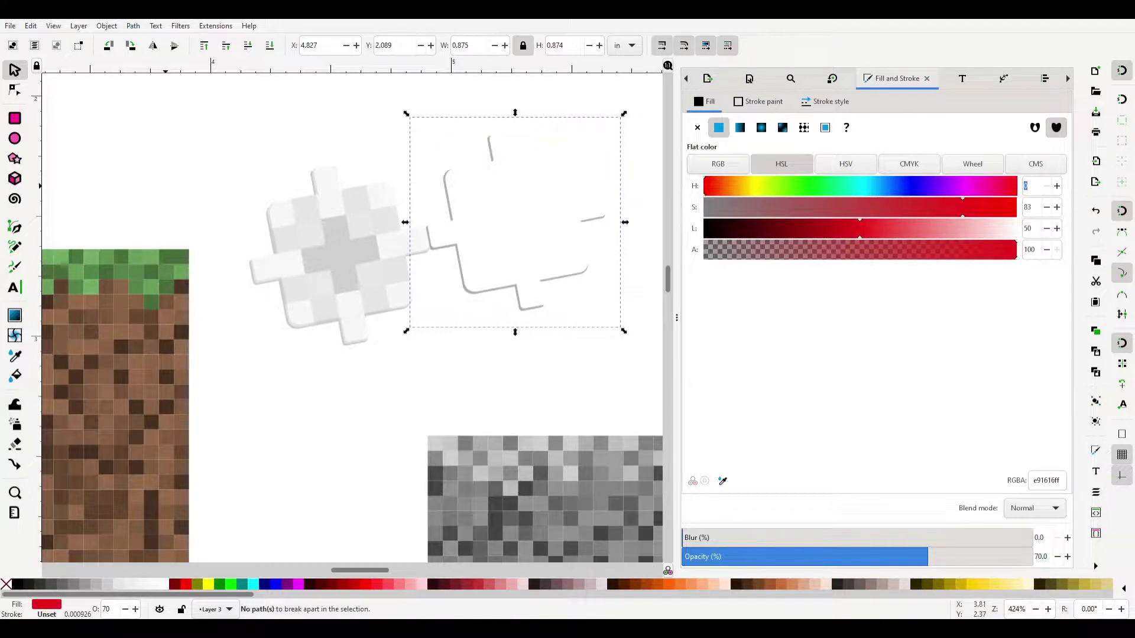
{"action": "key", "text": "Delete"}
Paste a daisy copy to the right, nudge it into place and select its whole group
{"action": "key", "text": "ctrl+v"}
{"action": "left_click_drag", "start_coordinate": [423, 215], "coordinate": [565, 220]}
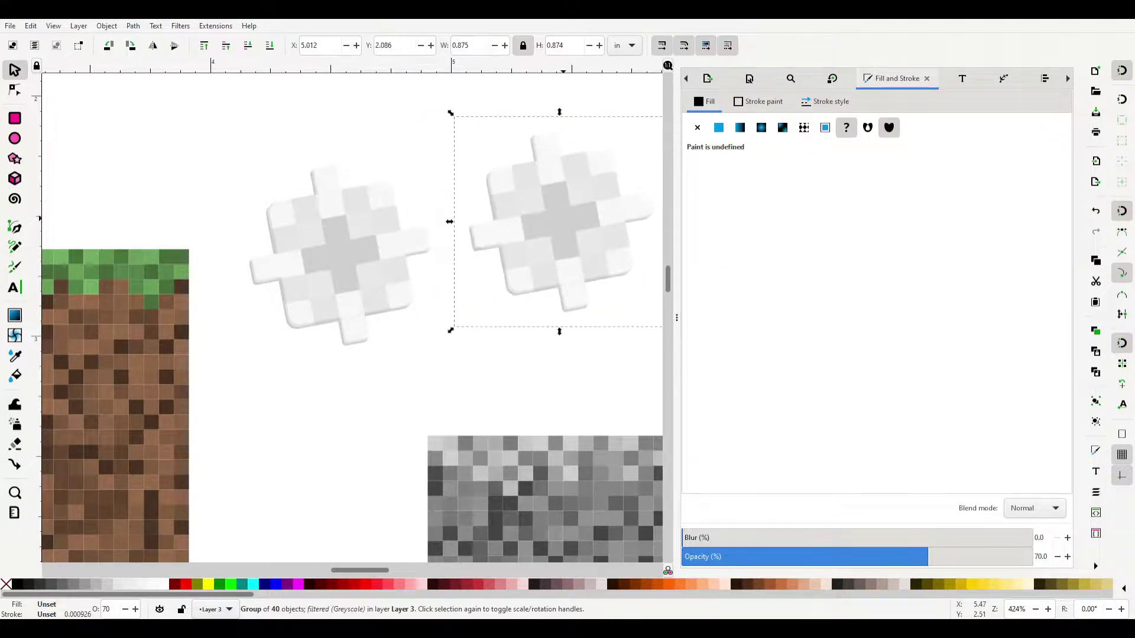
{"action": "scroll", "coordinate": [565, 221], "scroll_direction": "right", "scroll_amount": 4}
{"action": "scroll", "coordinate": [532, 278], "scroll_direction": "up", "scroll_amount": 4}
{"action": "left_click_drag", "start_coordinate": [459, 333], "coordinate": [505, 335]}
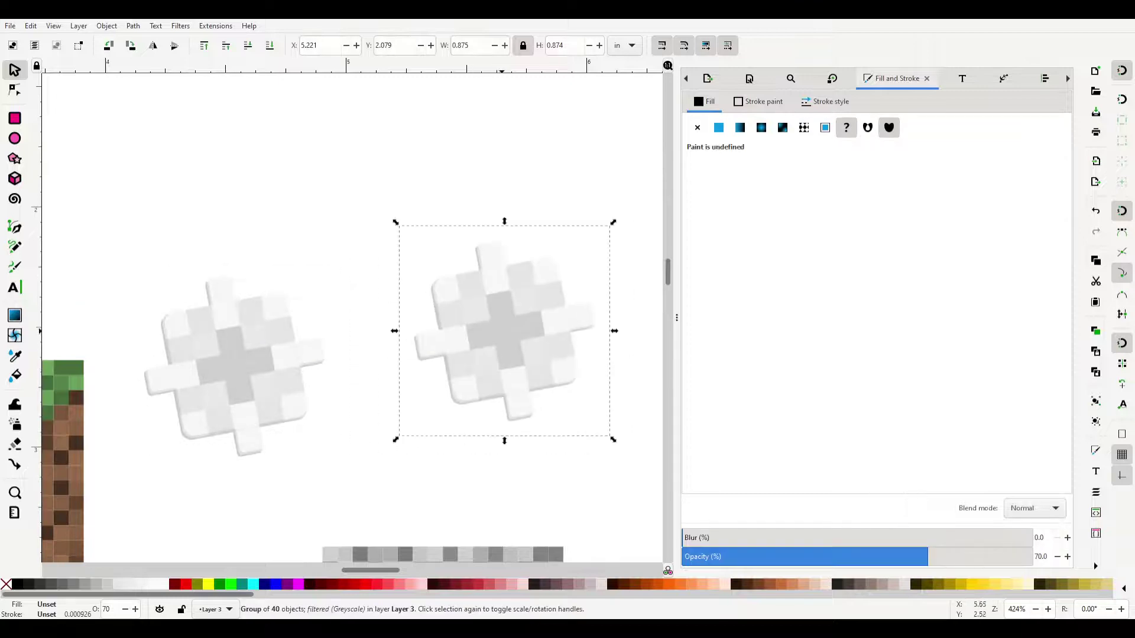
{"action": "key", "text": "Escape"}
{"action": "left_click", "coordinate": [502, 331], "text": "ctrl"}
{"action": "key", "text": "Escape"}
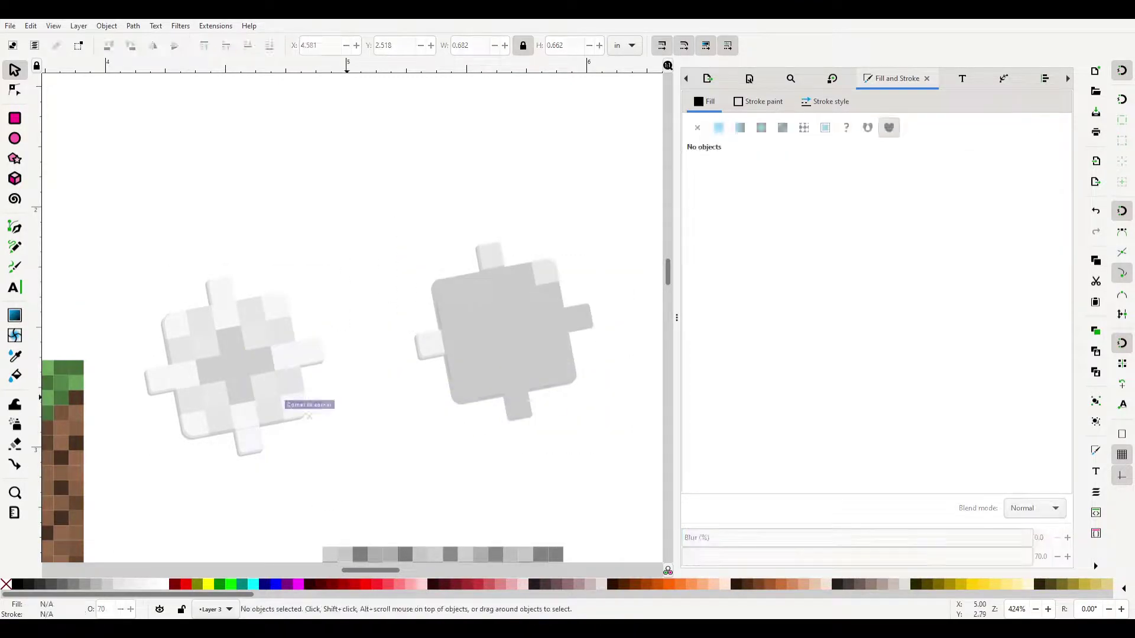
{"action": "left_click", "coordinate": [426, 337], "text": "ctrl"}
{"action": "key", "text": "Escape"}
{"action": "left_click_drag", "start_coordinate": [619, 446], "coordinate": [408, 216]}
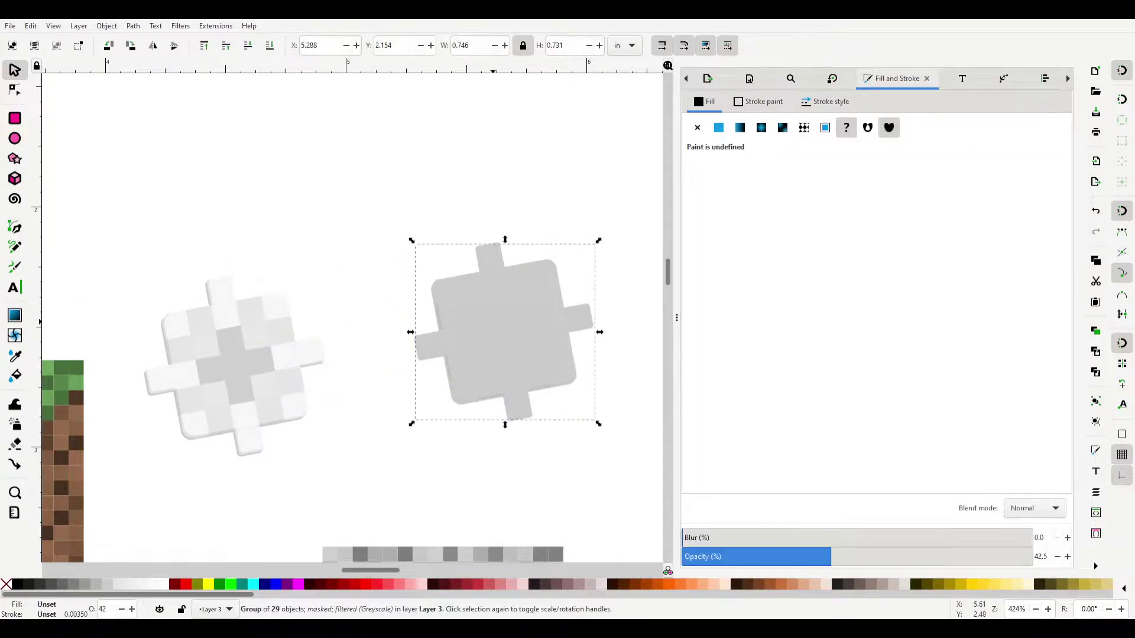
Set the copy's fill and place the white daisy shape over the left daisy, sent to bottom
{"action": "left_click", "coordinate": [485, 584]}
{"action": "key", "text": "Escape"}
{"action": "left_click_drag", "start_coordinate": [453, 394], "coordinate": [230, 408]}
{"action": "key", "text": "Escape"}
{"action": "key", "text": "Tab"}
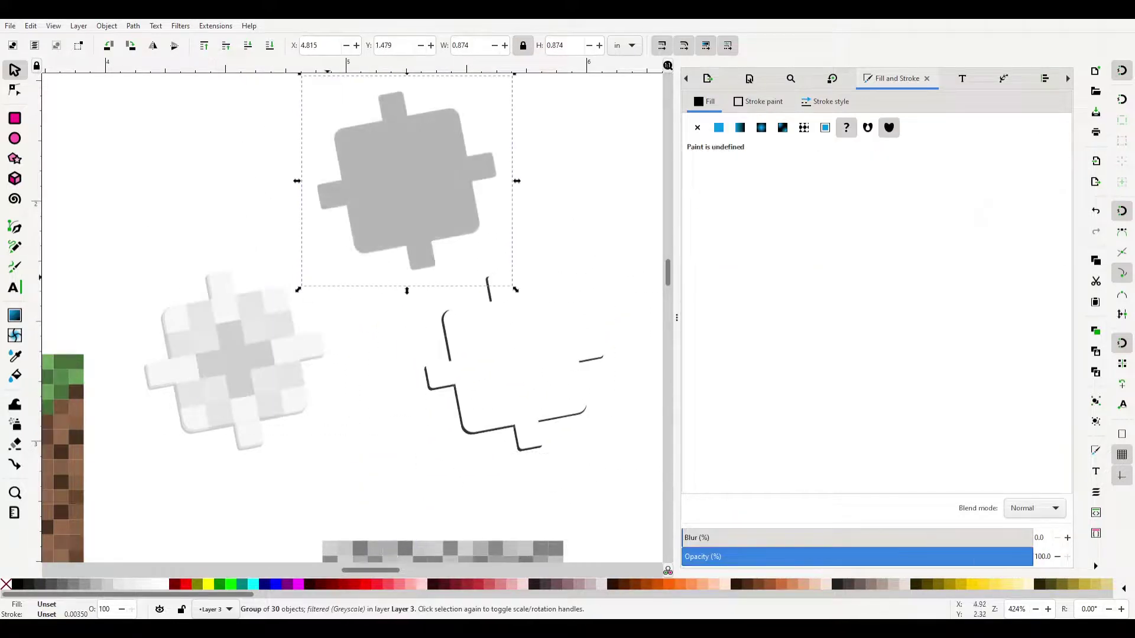
{"action": "left_click_drag", "start_coordinate": [396, 209], "coordinate": [249, 357]}
{"action": "key", "text": "End"}
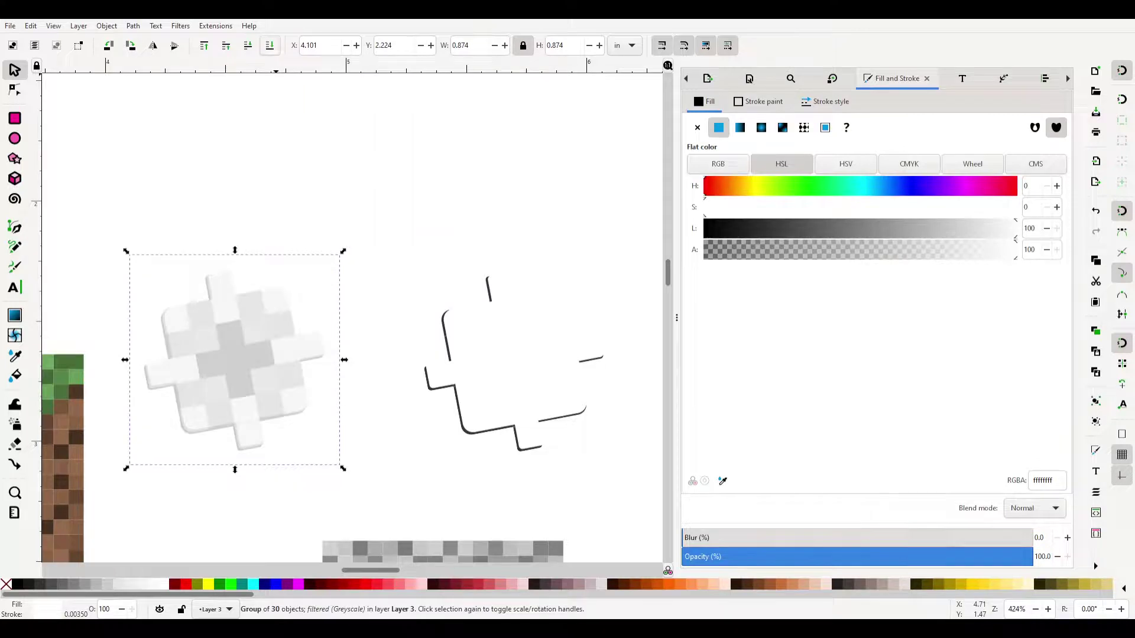
{"action": "key", "text": "Tab"}
Move the stone block with its daisy off to the left of the page
{"action": "left_click_drag", "start_coordinate": [459, 553], "coordinate": [338, 611]}
{"action": "key", "text": "minus"}
{"action": "key", "text": "minus"}
{"action": "key", "text": "minus"}
{"action": "key", "text": "minus"}
{"action": "left_click_drag", "start_coordinate": [532, 362], "coordinate": [89, 187]}
{"action": "key", "text": "Escape"}
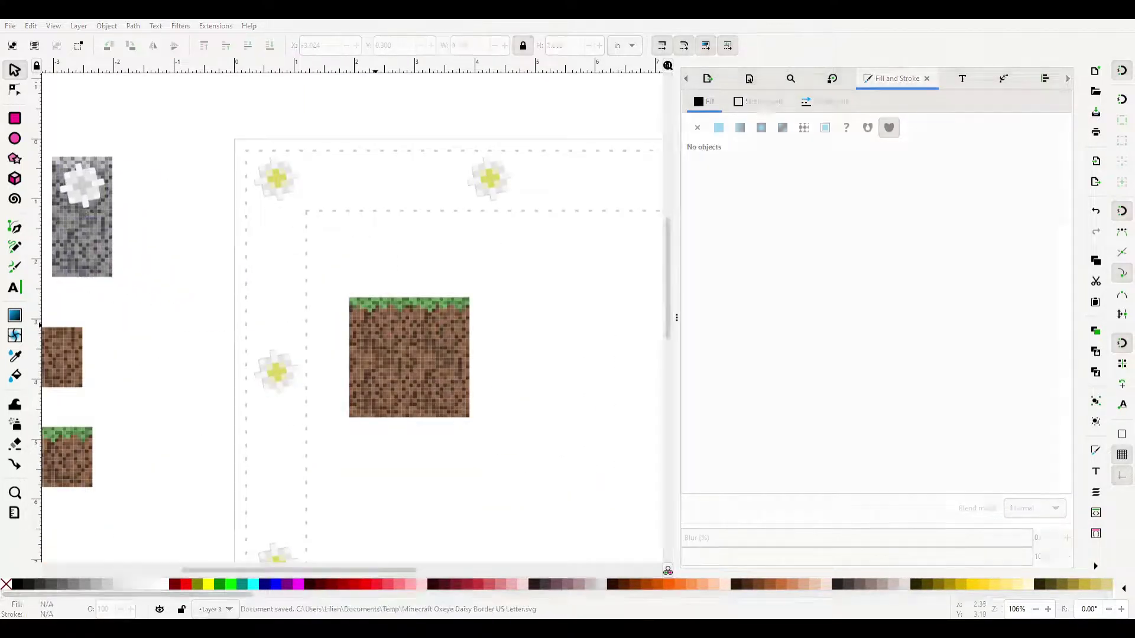
Select the grass block and hide the daisy layer in the Layers list
{"action": "key", "text": "minus"}
{"action": "key", "text": "minus"}
{"action": "left_click", "coordinate": [405, 341]}
{"action": "left_click_drag", "start_coordinate": [389, 258], "coordinate": [396, 232]}
{"action": "key", "text": "plus"}
{"action": "key", "text": "plus"}
{"action": "key", "text": "plus"}
{"action": "key", "text": "plus"}
{"action": "left_click", "coordinate": [1045, 78]}
{"action": "left_click", "coordinate": [690, 98]}
Join grass blocks into a 6-inch row and drop it to the page bottom
{"action": "mouse_move", "coordinate": [397, 393]}
{"action": "left_mouse_down"}
{"action": "mouse_move", "coordinate": [147, 178]}
{"action": "mouse_move", "coordinate": [411, 177]}
{"action": "mouse_move", "coordinate": [147, 178]}
{"action": "left_mouse_up"}
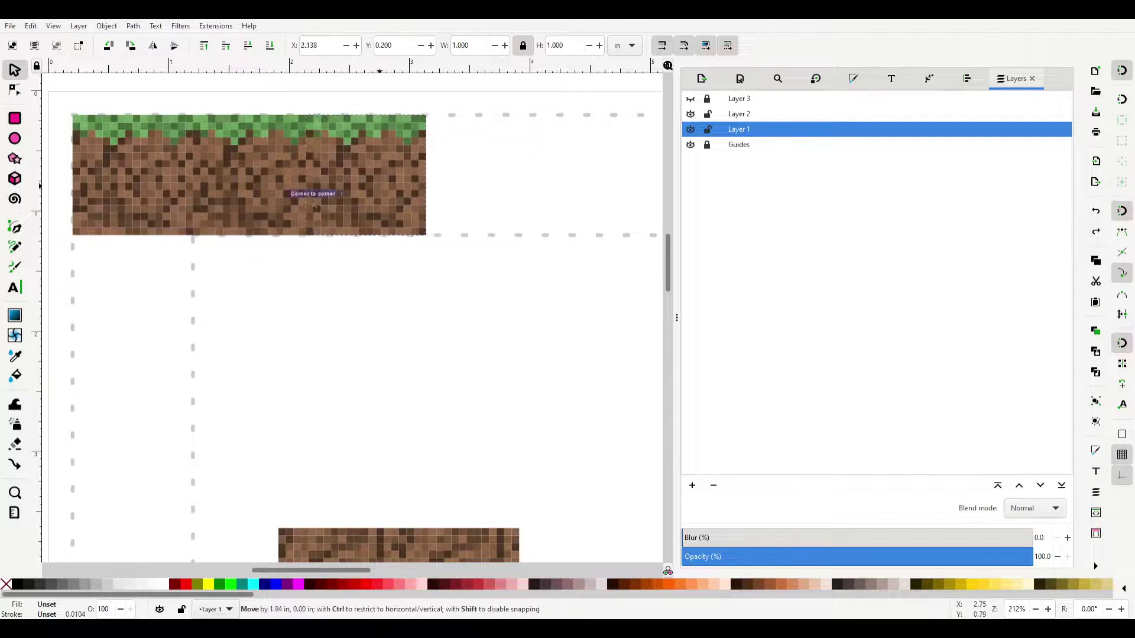
{"action": "left_click_drag", "start_coordinate": [195, 236], "coordinate": [617, 271]}
{"action": "left_click_drag", "start_coordinate": [570, 207], "coordinate": [592, 261]}
{"action": "key", "text": "minus"}
{"action": "key", "text": "minus"}
{"action": "left_click_drag", "start_coordinate": [236, 328], "coordinate": [236, 549]}
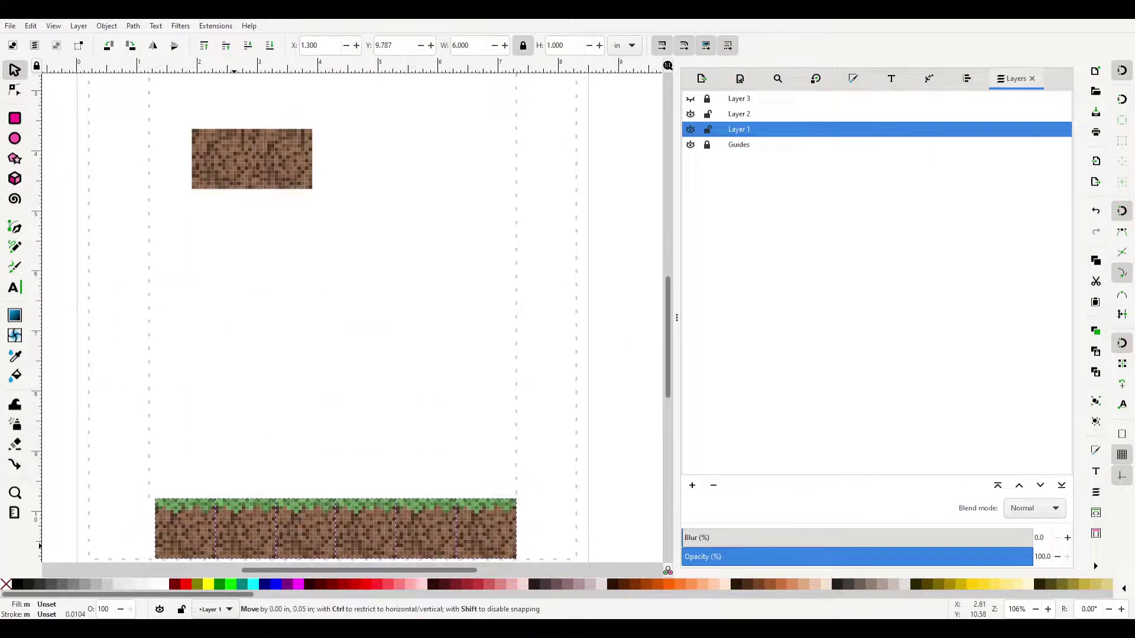
Add blocks to both row ends and align the row to the page top
{"action": "left_click", "coordinate": [290, 166]}
{"action": "key", "text": "ctrl+d"}
{"action": "left_click_drag", "start_coordinate": [289, 165], "coordinate": [126, 503]}
{"action": "key", "text": "space"}
{"action": "left_click_drag", "start_coordinate": [599, 464], "coordinate": [85, 559]}
{"action": "key", "text": "ctrl+shift+a"}
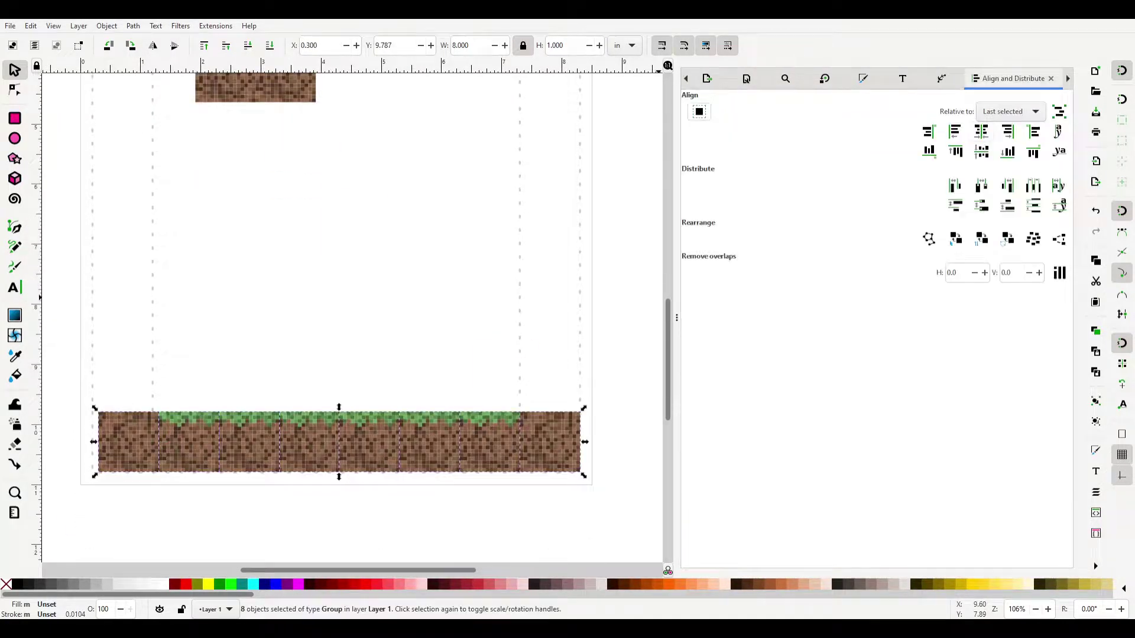
{"action": "left_click", "coordinate": [1011, 111]}
{"action": "left_click", "coordinate": [1000, 131]}
{"action": "left_click", "coordinate": [981, 151]}
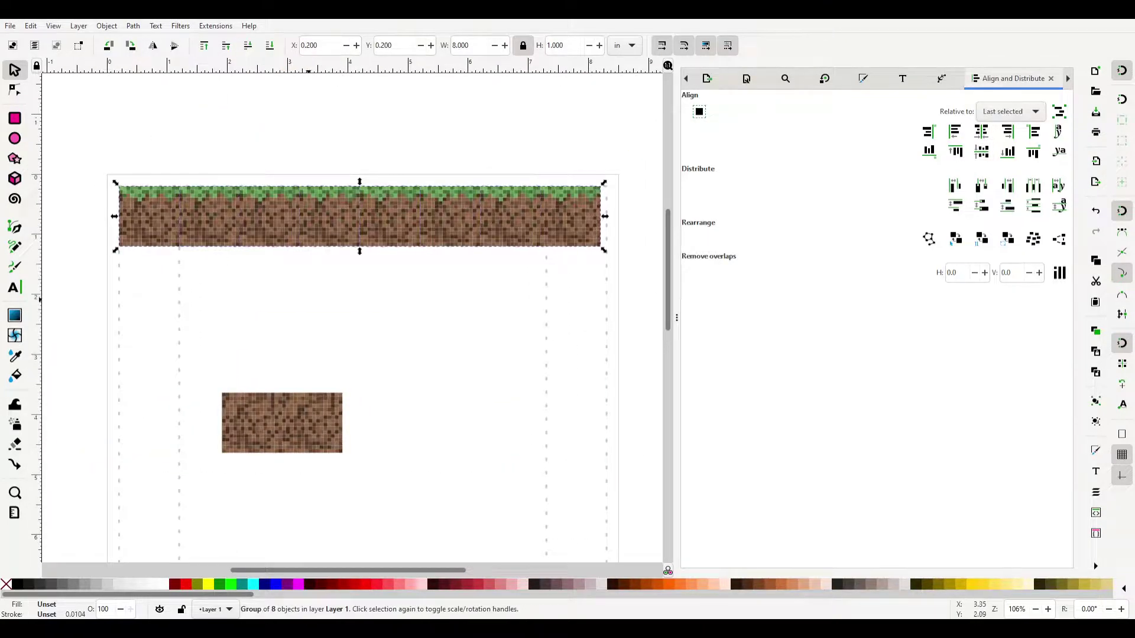
Duplicate dirt blocks down the left edge beneath the top row's left end
{"action": "left_click_drag", "start_coordinate": [313, 423], "coordinate": [153, 472]}
{"action": "key", "text": "ctrl+d"}
{"action": "left_click", "coordinate": [152, 276], "text": "shift"}
{"action": "key", "text": "ctrl+d"}
{"action": "left_click_drag", "start_coordinate": [153, 411], "coordinate": [153, 399]}
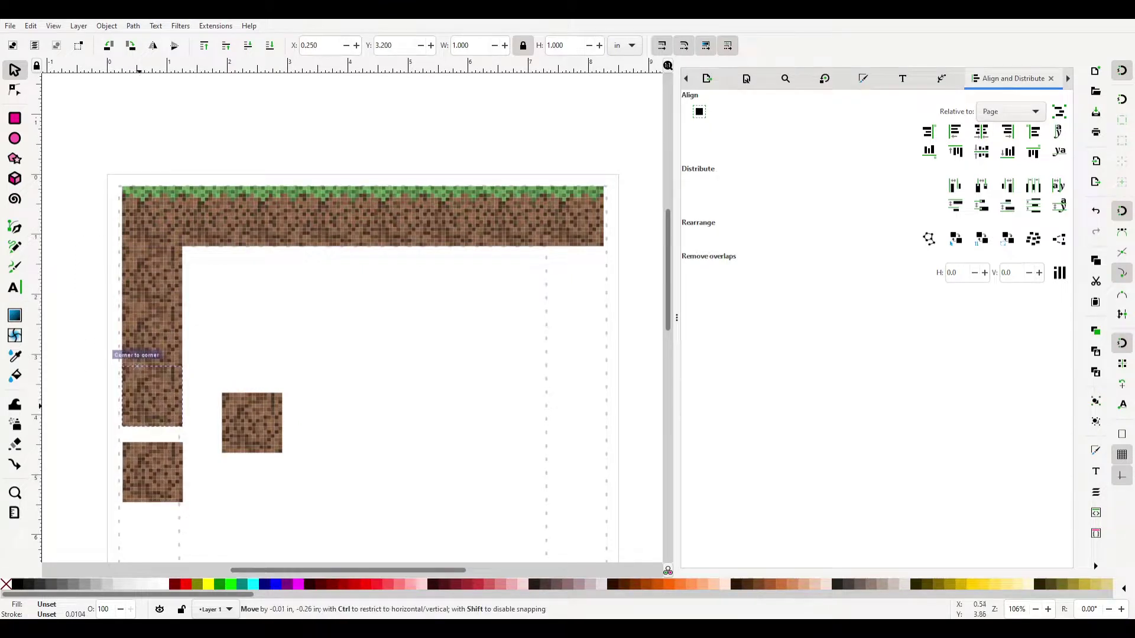
{"action": "scroll", "coordinate": [176, 410], "scroll_direction": "up", "scroll_amount": 1}
{"action": "left_click_drag", "start_coordinate": [141, 499], "coordinate": [142, 476]}
{"action": "scroll", "coordinate": [142, 476], "scroll_direction": "down", "scroll_amount": 5}
{"action": "key", "text": "ctrl+d"}
{"action": "left_click_drag", "start_coordinate": [204, 203], "coordinate": [204, 288]}
{"action": "key", "text": "ctrl+d"}
{"action": "left_click_drag", "start_coordinate": [205, 288], "coordinate": [205, 372]}
{"action": "left_click_drag", "start_coordinate": [210, 319], "coordinate": [210, 489]}
{"action": "scroll", "coordinate": [209, 490], "scroll_direction": "down", "scroll_amount": 5}
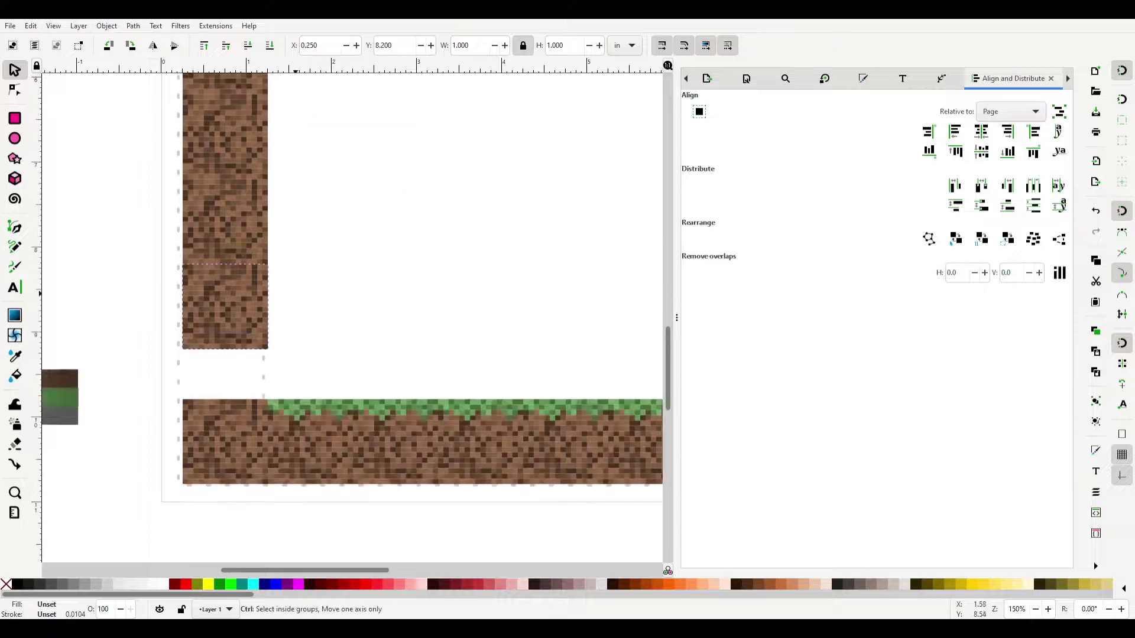
{"action": "scroll", "coordinate": [392, 342], "scroll_direction": "down", "scroll_amount": 2}
Fit a block into the bottom-left corner and group a pixel strip filling the column gap
{"action": "left_click_drag", "start_coordinate": [261, 493], "coordinate": [217, 516]}
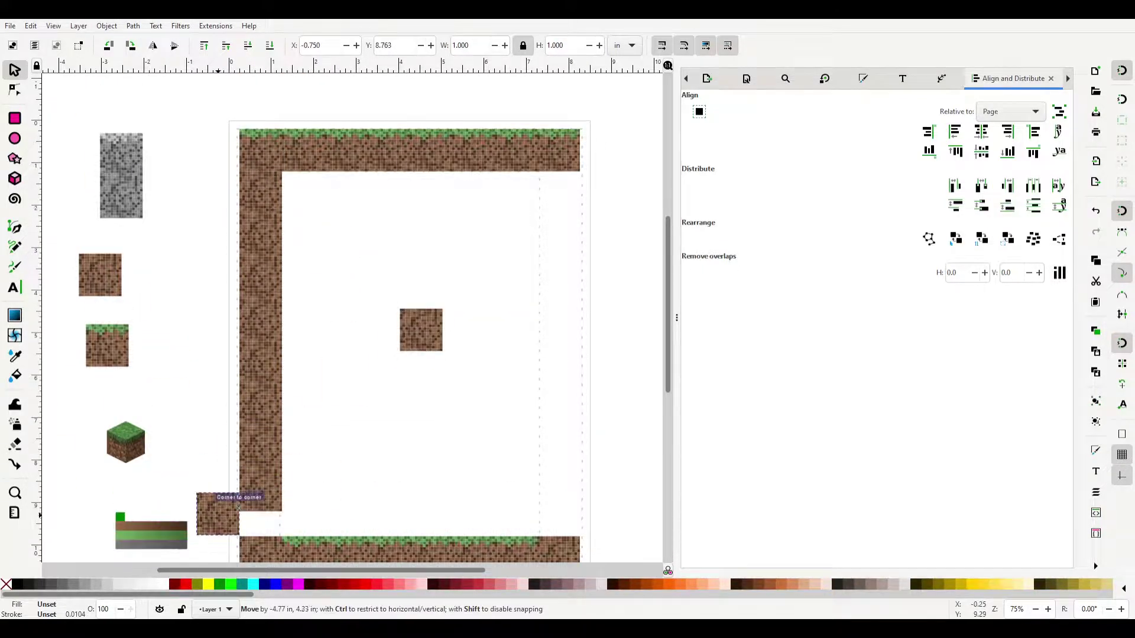
{"action": "scroll", "coordinate": [275, 535], "scroll_direction": "up", "scroll_amount": 3}
{"action": "left_click_drag", "start_coordinate": [408, 519], "coordinate": [269, 439]}
{"action": "left_click_drag", "start_coordinate": [338, 481], "coordinate": [473, 498]}
{"action": "key", "text": "ctrl+g"}
{"action": "scroll", "coordinate": [370, 485], "scroll_direction": "down", "scroll_amount": 4}
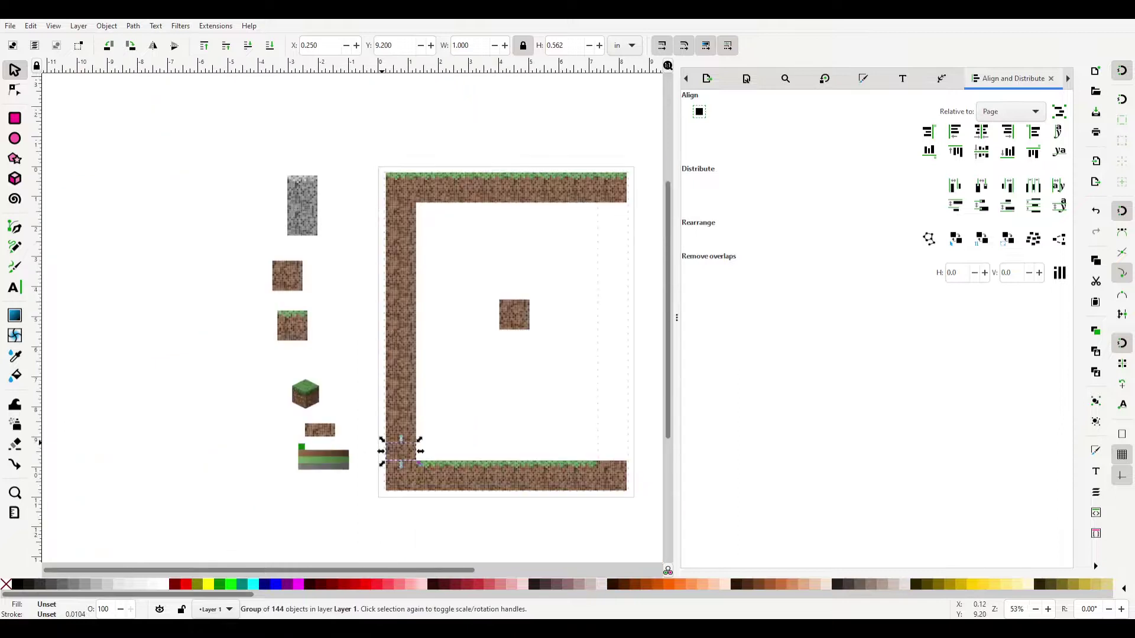
Duplicate the left dirt column and move the copy to the page's right edge
{"action": "left_click_drag", "start_coordinate": [371, 231], "coordinate": [371, 195]}
{"action": "key", "text": "ctrl+d"}
{"action": "left_click_drag", "start_coordinate": [401, 331], "coordinate": [612, 331]}
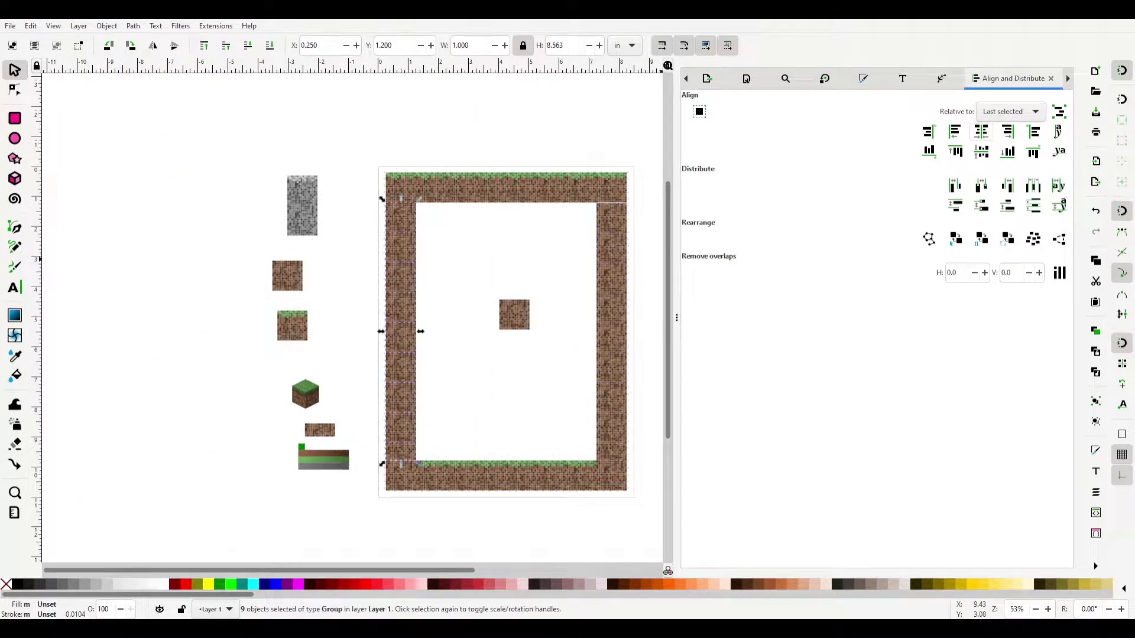
{"action": "scroll", "coordinate": [451, 207], "scroll_direction": "up", "scroll_amount": 4}
{"action": "scroll", "coordinate": [156, 190], "scroll_direction": "down", "scroll_amount": 2}
{"action": "scroll", "coordinate": [414, 319], "scroll_direction": "down", "scroll_amount": 5}
{"action": "mouse_move", "coordinate": [617, 461]}
{"action": "left_mouse_down"}
{"action": "mouse_move", "coordinate": [618, 472]}
{"action": "mouse_move", "coordinate": [618, 461]}
{"action": "left_mouse_up"}
{"action": "left_click", "coordinate": [546, 453]}
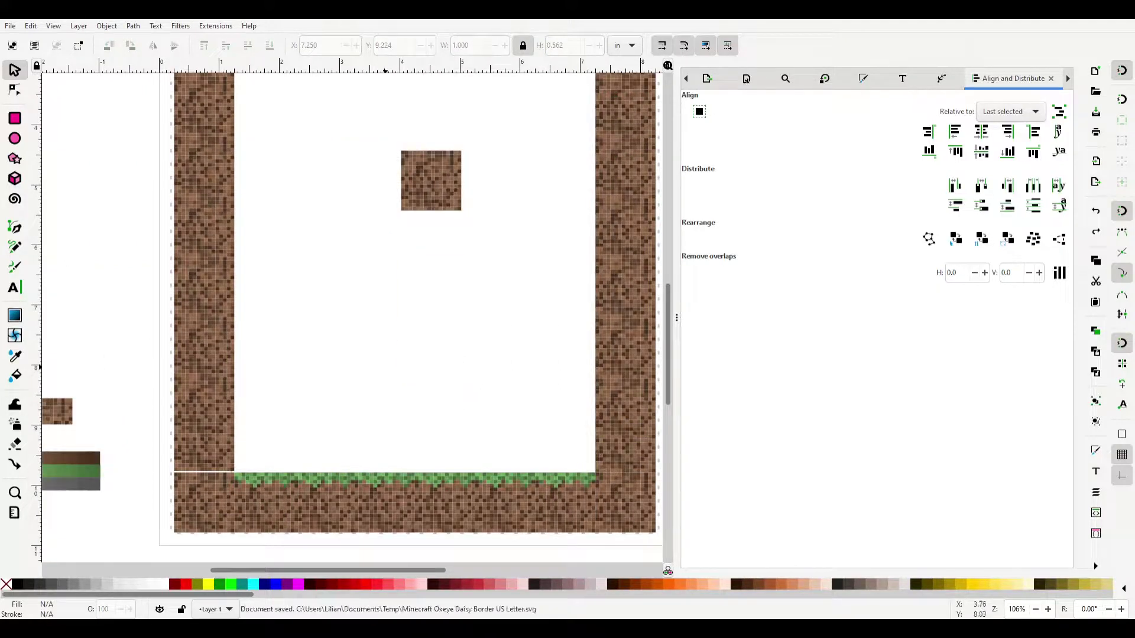
Close the gap under the top row and group the whole frame
{"action": "scroll", "coordinate": [459, 332], "scroll_direction": "down", "scroll_amount": 2}
{"action": "left_click_drag", "start_coordinate": [590, 135], "coordinate": [497, 408]}
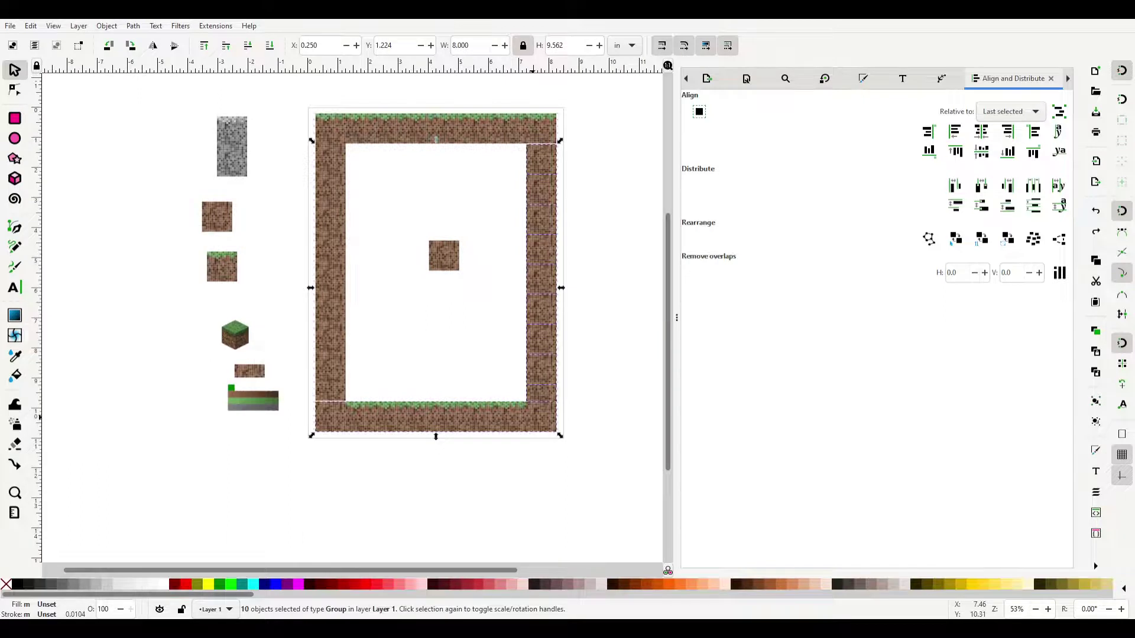
{"action": "left_click_drag", "start_coordinate": [358, 137], "coordinate": [299, 414]}
{"action": "key", "text": "Escape"}
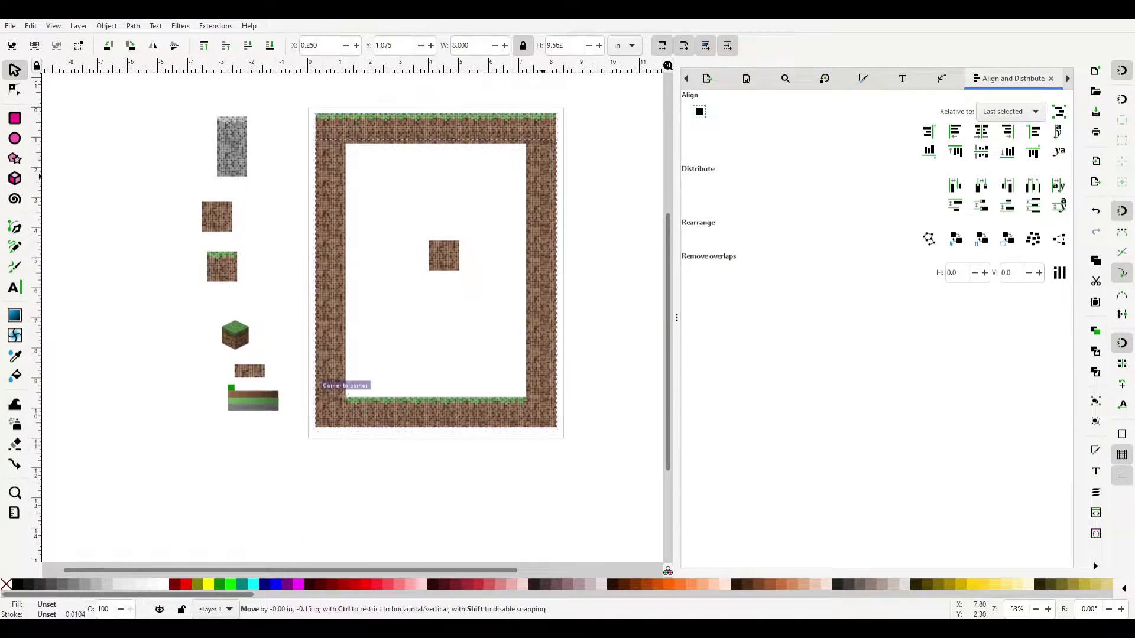
{"action": "scroll", "coordinate": [611, 121], "scroll_direction": "up", "scroll_amount": 4}
{"action": "left_click", "coordinate": [395, 214]}
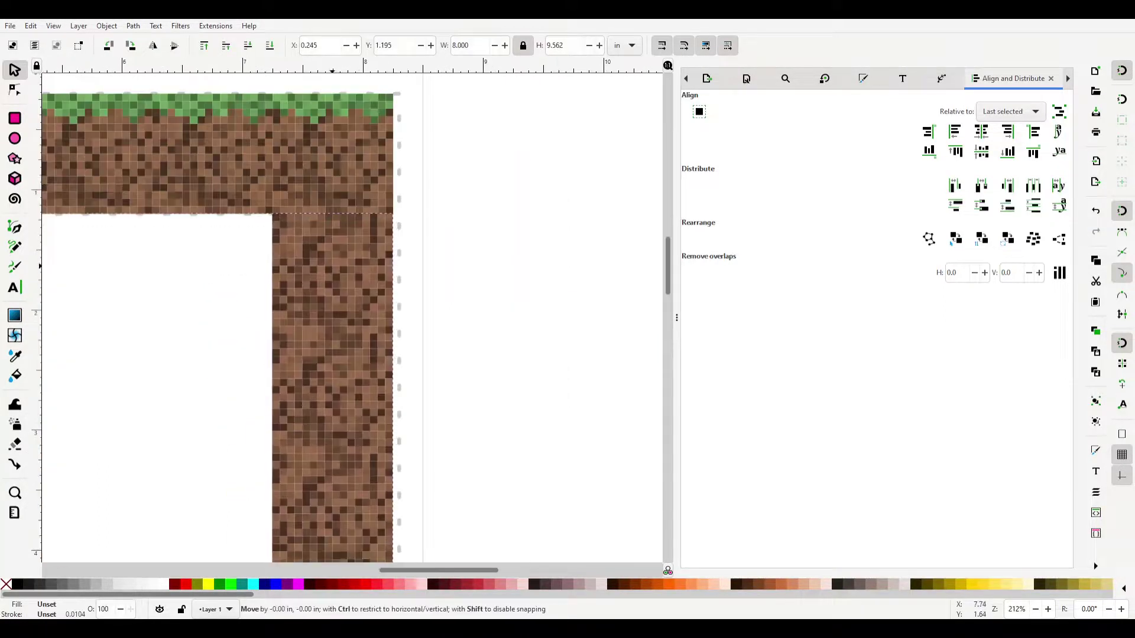
{"action": "key", "text": "ctrl+shift+z"}
Zoom out and move the centre dirt tile to the left margin
{"action": "key", "text": "4"}
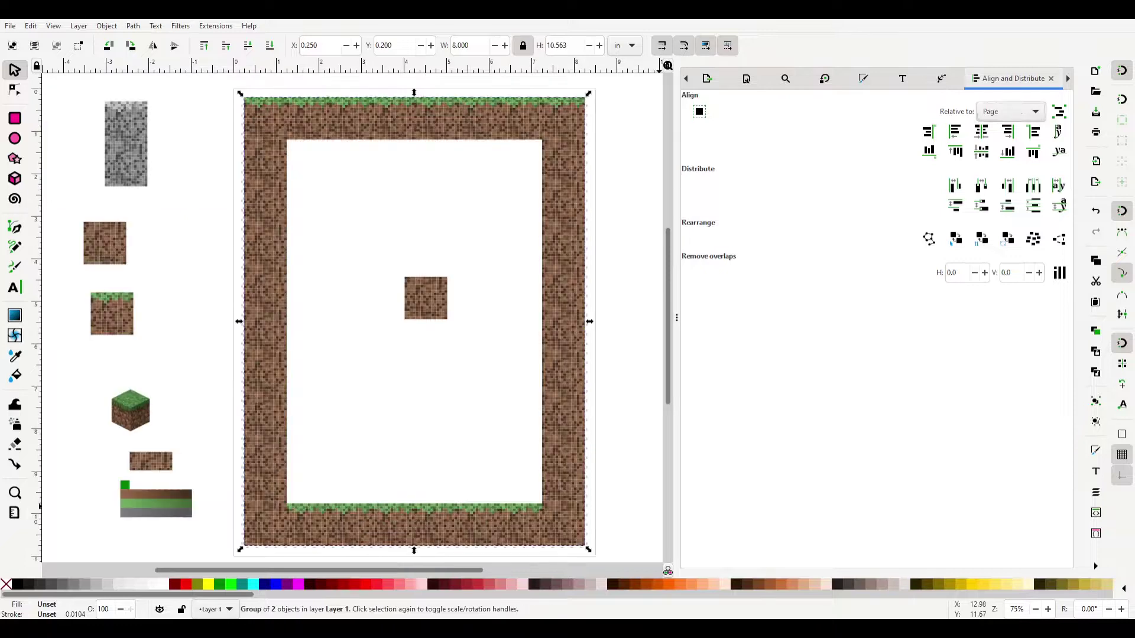
{"action": "key", "text": "Escape"}
{"action": "key", "text": "ctrl+shift+l"}
{"action": "left_click_drag", "start_coordinate": [426, 299], "coordinate": [74, 372]}
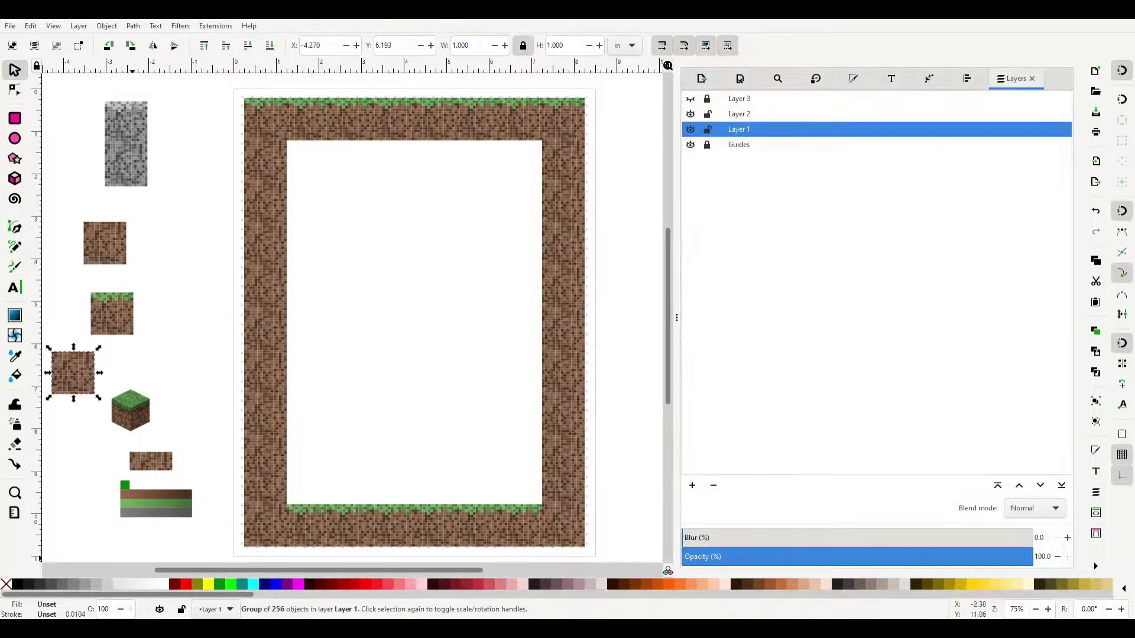
Show and unlock Layer 3, and lock Layer 1 with the block frame
{"action": "left_click", "coordinate": [691, 98]}
{"action": "left_click", "coordinate": [707, 98]}
{"action": "left_click", "coordinate": [707, 129]}
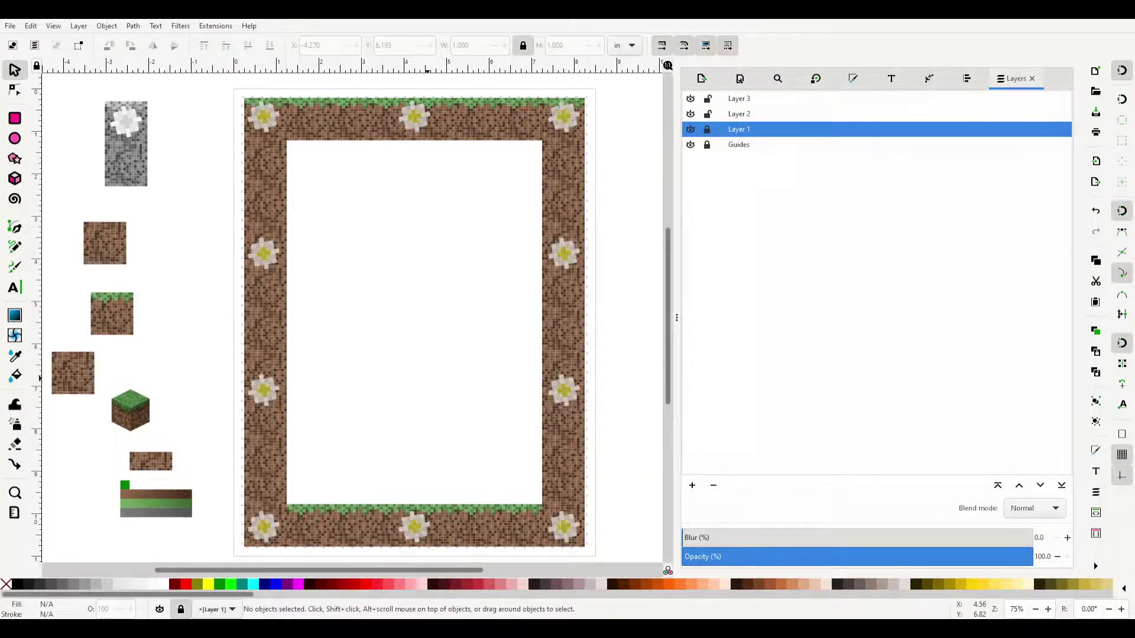
Move the top-right daisy off the page and paste a spare copy
{"action": "left_click", "coordinate": [564, 117]}
{"action": "left_click_drag", "start_coordinate": [585, 142], "coordinate": [163, 231]}
{"action": "scroll", "coordinate": [173, 166], "scroll_direction": "up", "scroll_amount": 4}
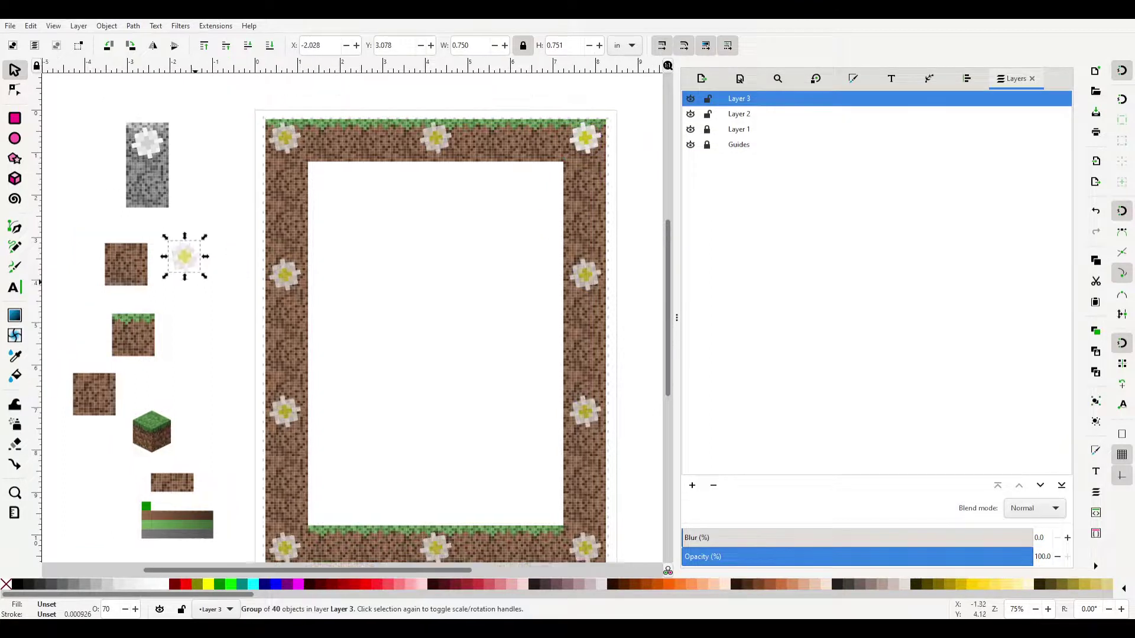
{"action": "key", "text": "ctrl+v"}
{"action": "left_click_drag", "start_coordinate": [524, 404], "coordinate": [459, 473]}
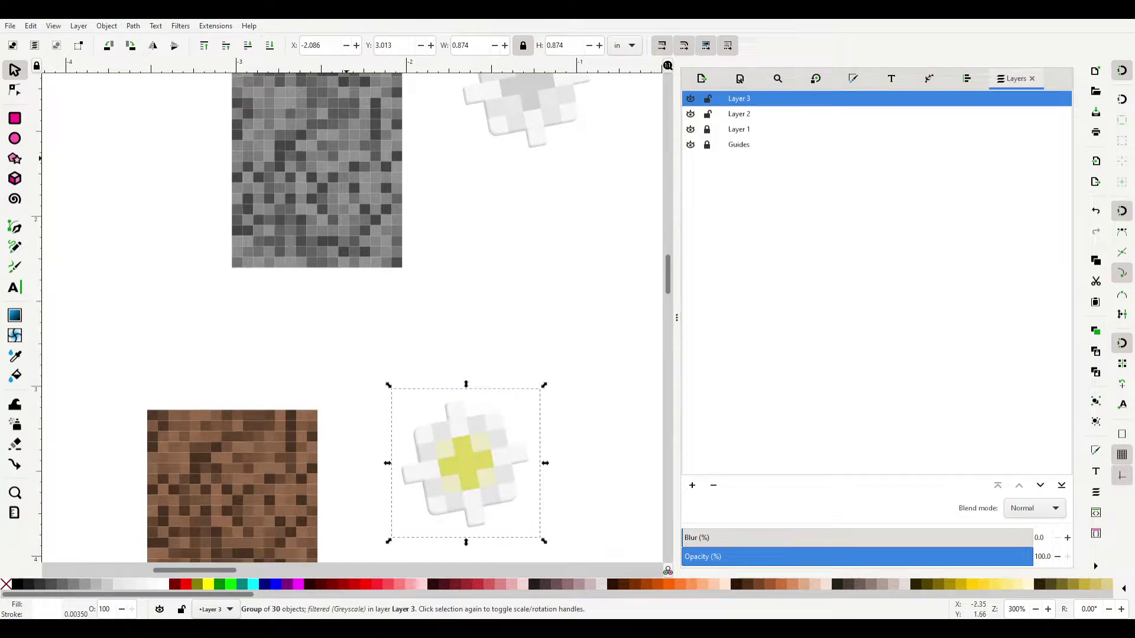
{"action": "scroll", "coordinate": [497, 376], "scroll_direction": "down", "scroll_amount": 4}
Clear all daisies from the frame and place one in each top corner
{"action": "scroll", "coordinate": [354, 320], "scroll_direction": "right", "scroll_amount": 3}
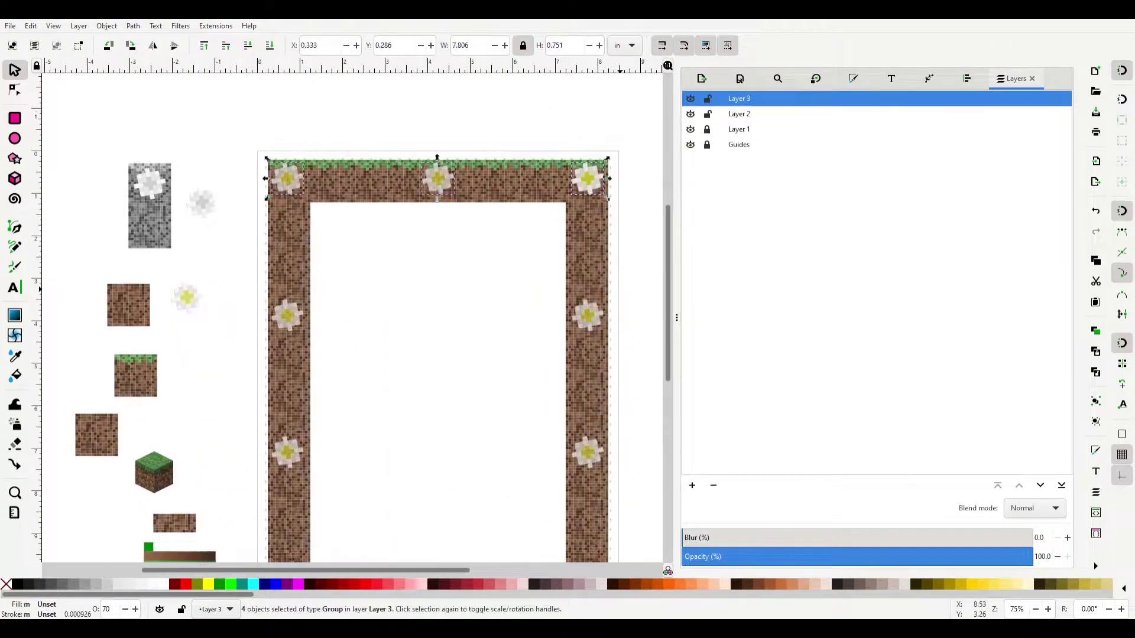
{"action": "key", "text": "ctrl+a"}
{"action": "scroll", "coordinate": [355, 319], "scroll_direction": "down", "scroll_amount": 2}
{"action": "key", "text": "Delete"}
{"action": "left_click_drag", "start_coordinate": [190, 234], "coordinate": [293, 114]}
{"action": "scroll", "coordinate": [293, 115], "scroll_direction": "up", "scroll_amount": 2}
{"action": "left_click_drag", "start_coordinate": [278, 319], "coordinate": [551, 320]}
Duplicate the top-corner daisies down both side borders to the bottom
{"action": "scroll", "coordinate": [551, 320], "scroll_direction": "down", "scroll_amount": 2}
{"action": "scroll", "coordinate": [403, 319], "scroll_direction": "down", "scroll_amount": 1}
{"action": "left_click", "coordinate": [255, 122], "text": "shift"}
{"action": "key", "text": "ctrl+d"}
{"action": "left_click_drag", "start_coordinate": [553, 123], "coordinate": [553, 238]}
{"action": "key", "text": "ctrl+d"}
{"action": "left_click_drag", "start_coordinate": [268, 243], "coordinate": [268, 531]}
{"action": "key", "text": "ctrl+d"}
{"action": "key", "text": "Escape"}
Distribute the four daisies in each side column evenly with Align and Distribute
{"action": "left_click_drag", "start_coordinate": [225, 95], "coordinate": [281, 559]}
{"action": "key", "text": "ctrl+shift+a"}
{"action": "left_click", "coordinate": [981, 206]}
{"action": "left_click_drag", "start_coordinate": [520, 94], "coordinate": [586, 559]}
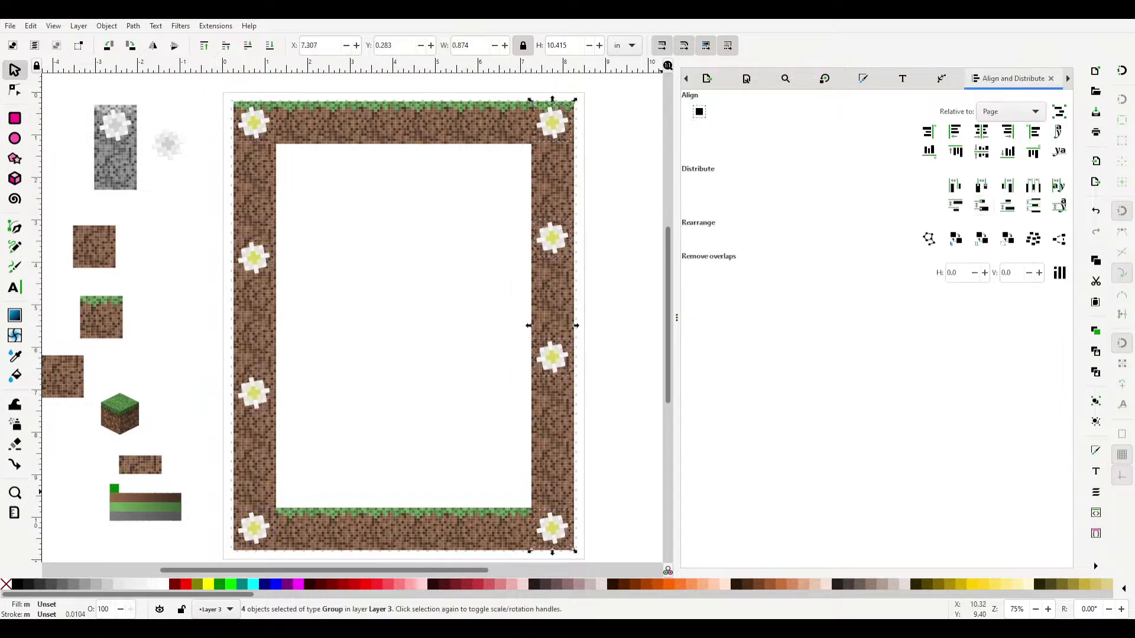
{"action": "left_click", "coordinate": [982, 206]}
Copy daisies for the top and bottom middle positions and reopen Layers
{"action": "key", "text": "ctrl+d"}
{"action": "left_click", "coordinate": [981, 132]}
{"action": "key", "text": "Escape"}
{"action": "scroll", "coordinate": [403, 319], "scroll_direction": "down", "scroll_amount": 2}
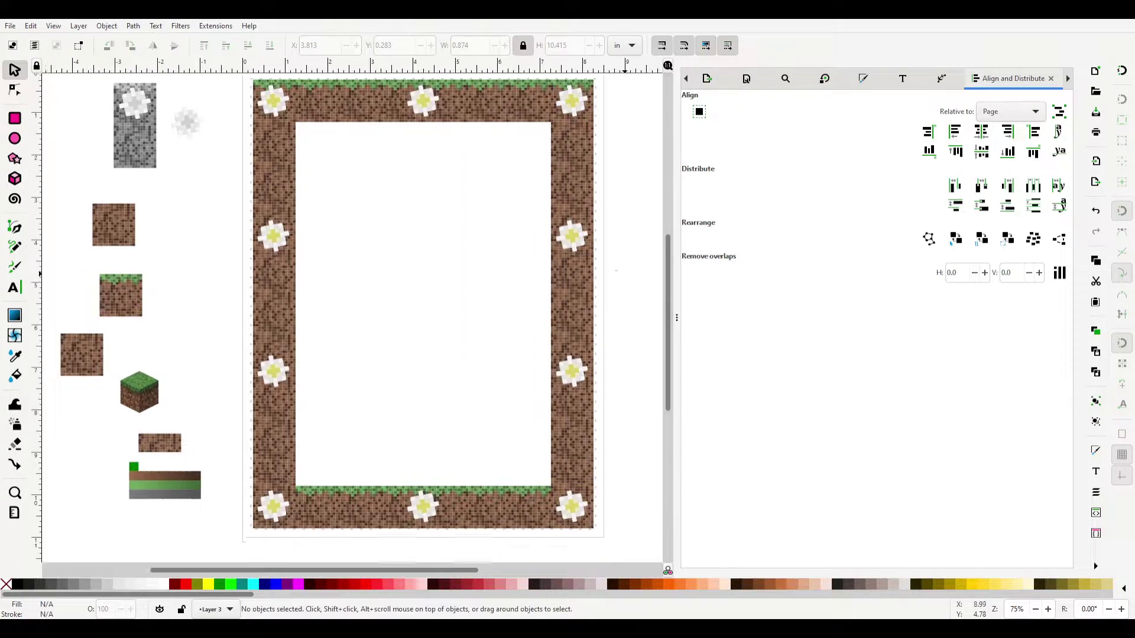
{"action": "key", "text": "ctrl+shift+l"}
{"action": "scroll", "coordinate": [416, 319], "scroll_direction": "up", "scroll_amount": 2}
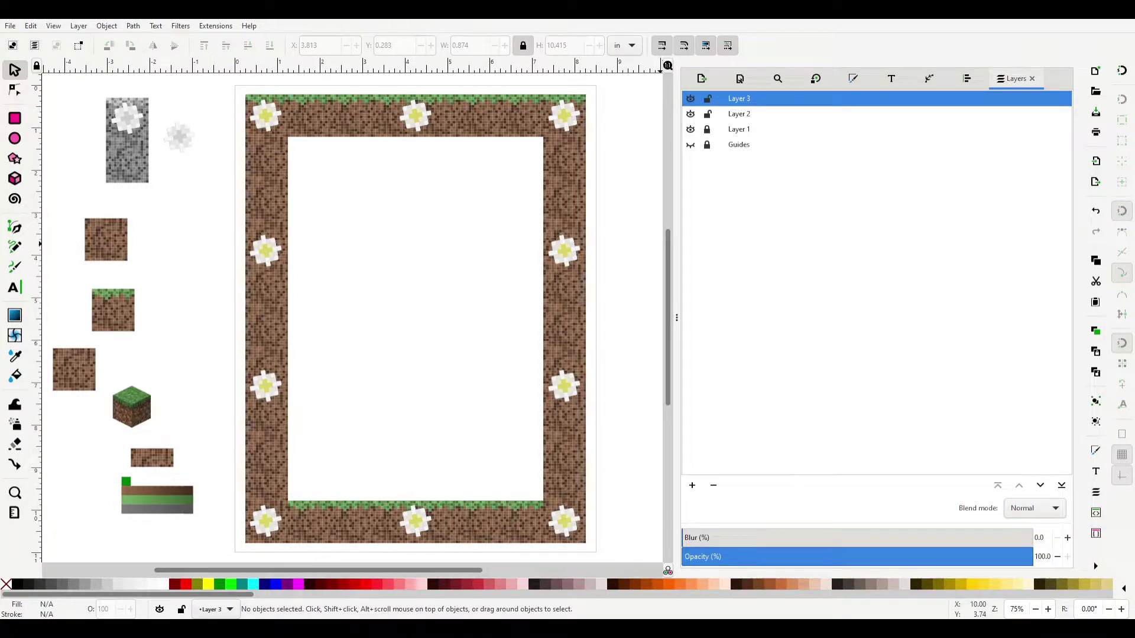
Make Layer 1 current, lock daisy Layer 3, and select the whole border group
{"action": "left_click", "coordinate": [739, 129]}
{"action": "left_click", "coordinate": [708, 98]}
{"action": "key", "text": "ctrl+a"}
{"action": "key", "text": "ctrl"}
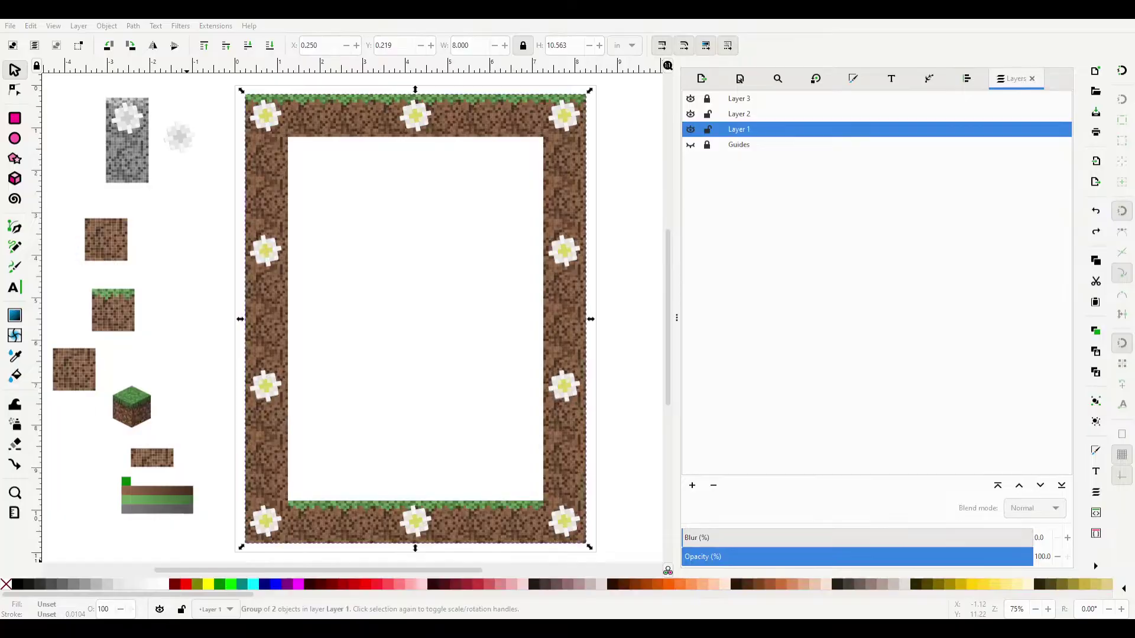